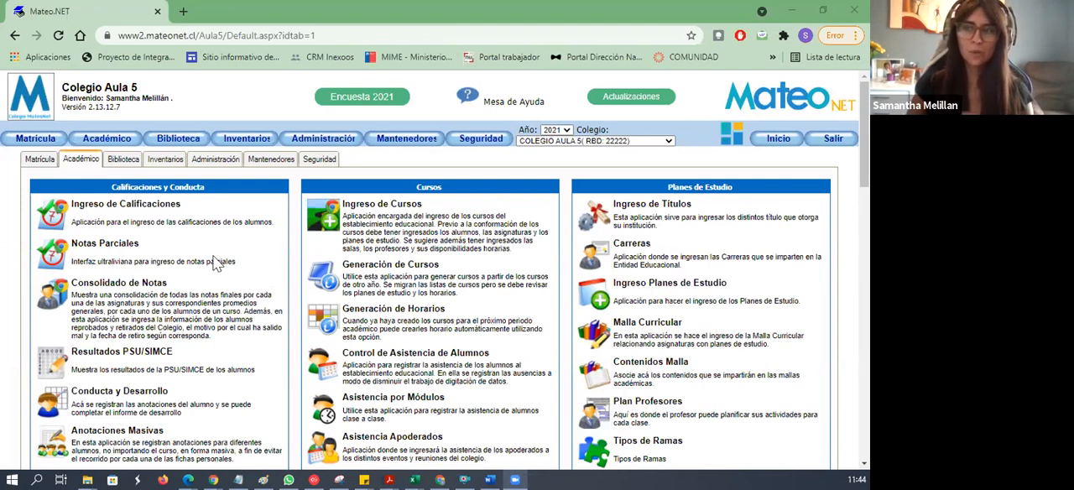
# - Open Configuración Evaluaciones from the academic section's grading applications
pyautogui.scroll(-3, 217, 263)
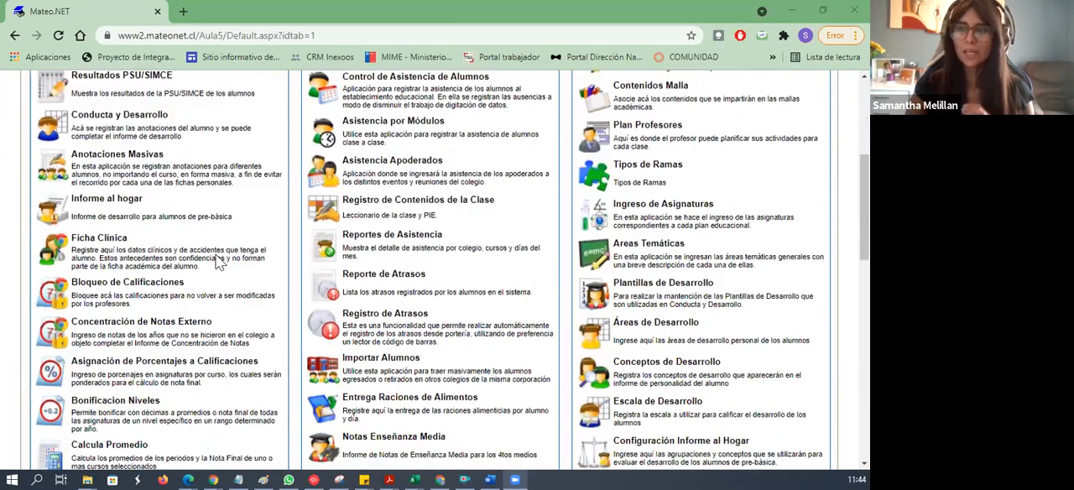
pyautogui.scroll(1, 102, 121)
pyautogui.scroll(2, 118, 122)
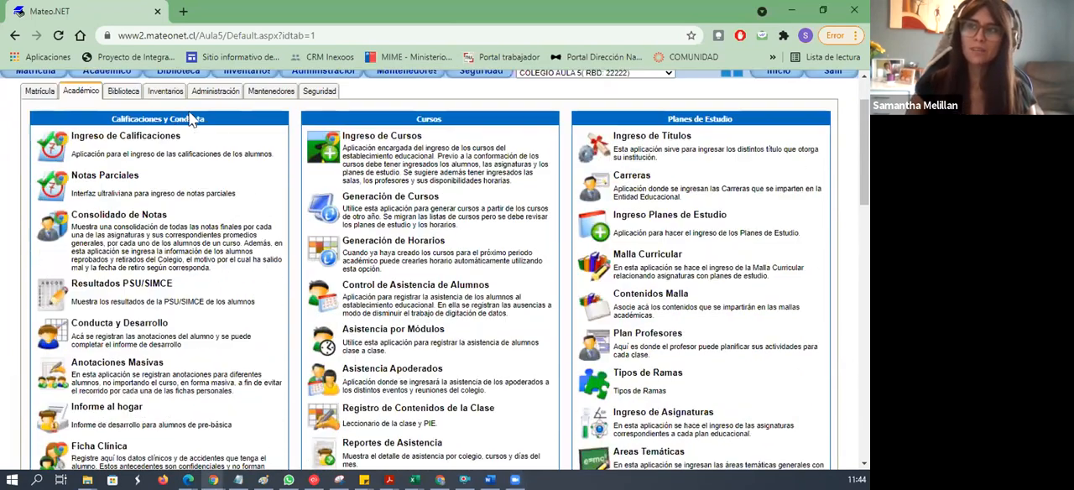
pyautogui.scroll(-1, 216, 164)
pyautogui.scroll(-3, 232, 263)
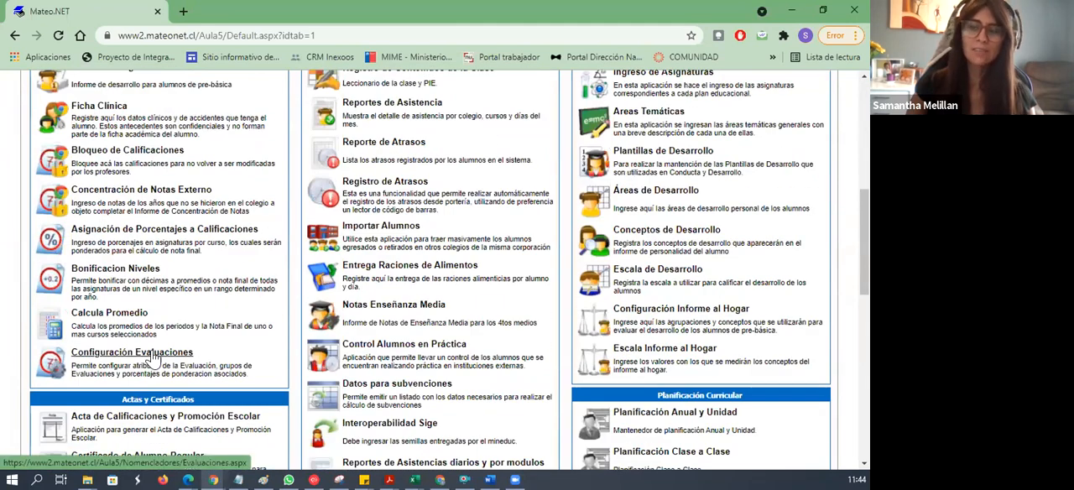
pyautogui.click(151, 356)
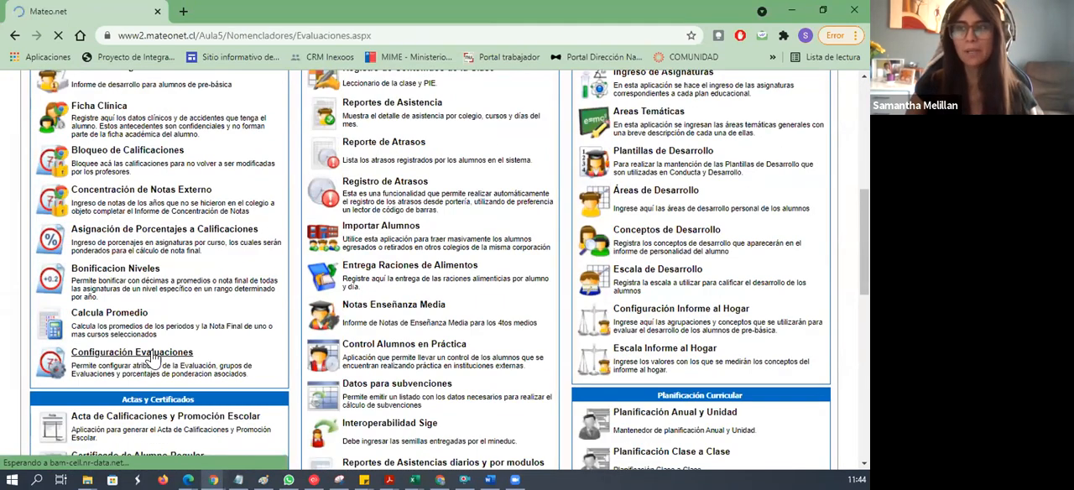
# - Load the evaluations of course 6° Básico A for the subject LENGUAJE Y COMUNICACION
pyautogui.click(298, 235)
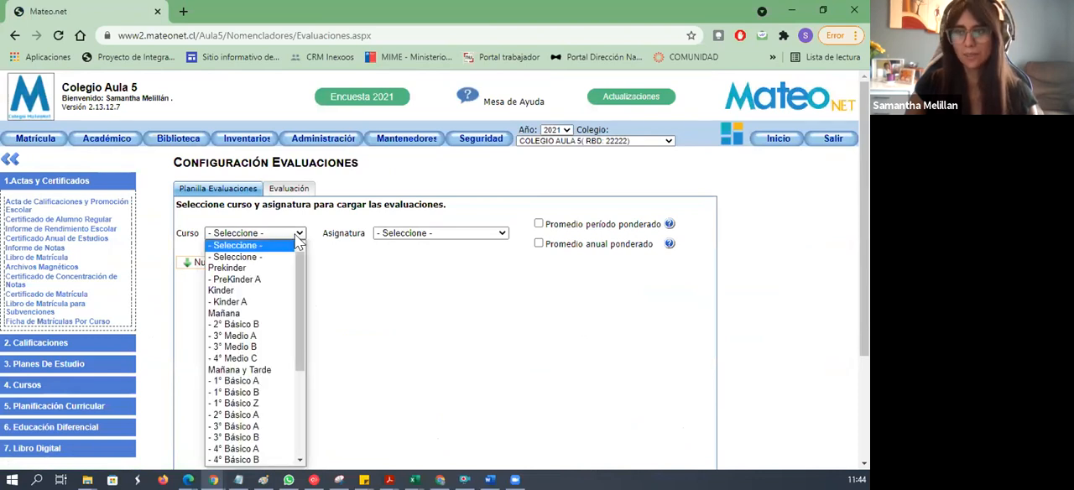
pyautogui.moveTo(300, 298); pyautogui.dragTo(302, 372)
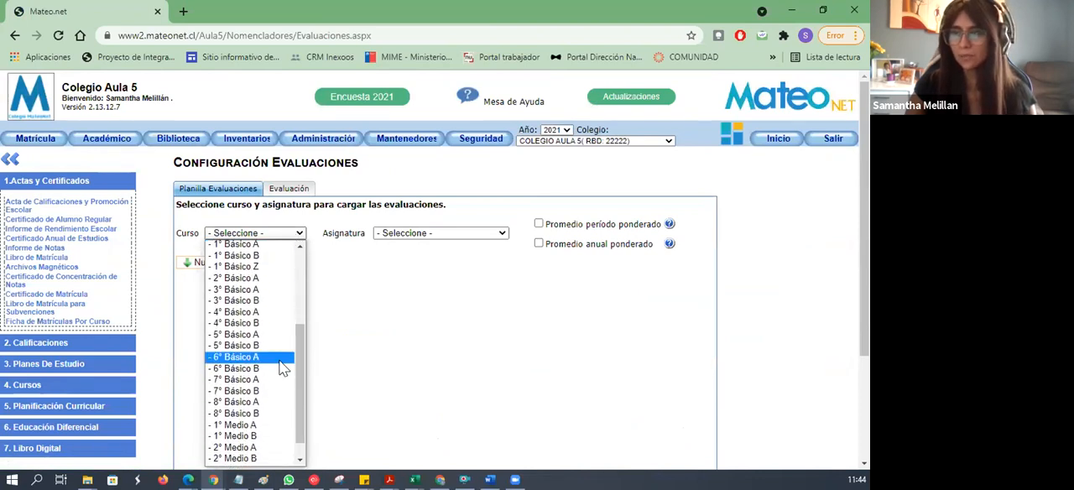
pyautogui.click(278, 361)
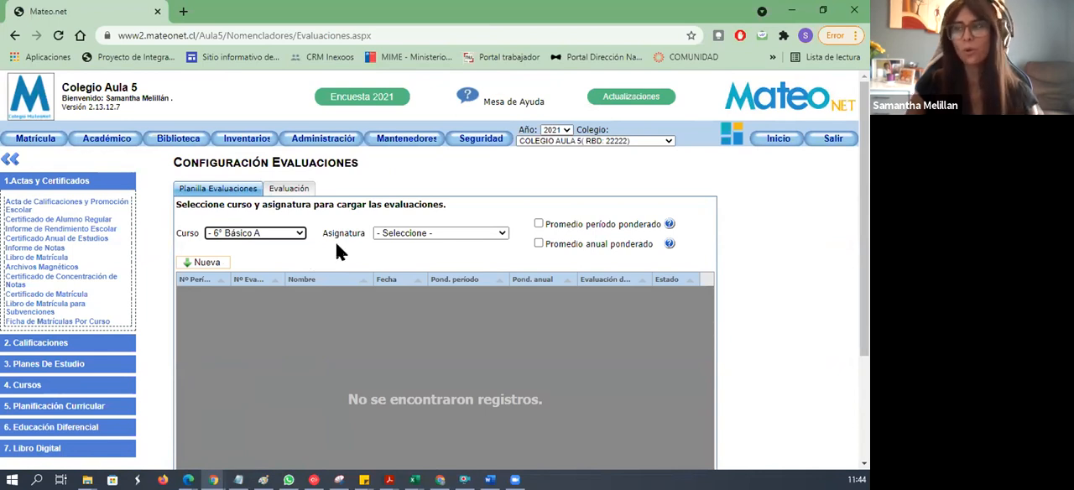
pyautogui.click(383, 238)
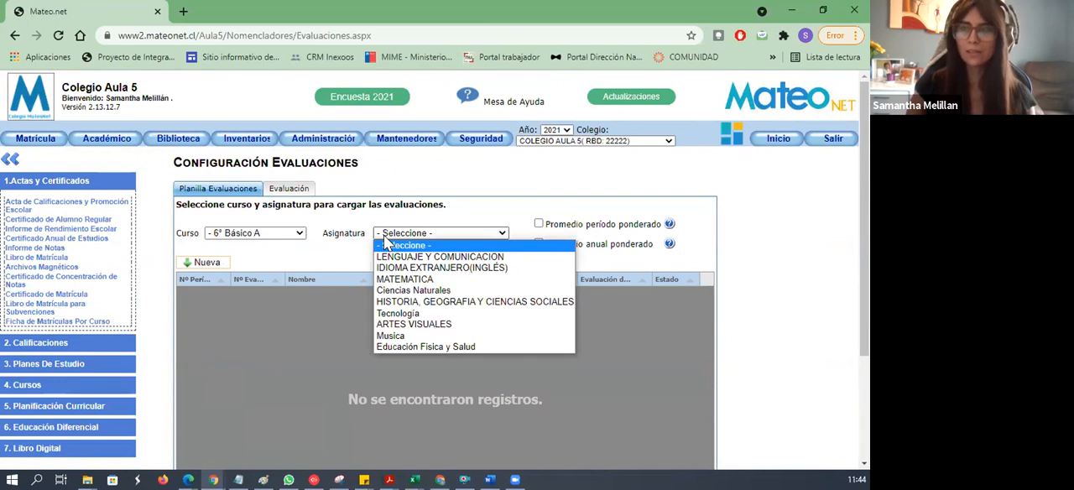
pyautogui.click(399, 257)
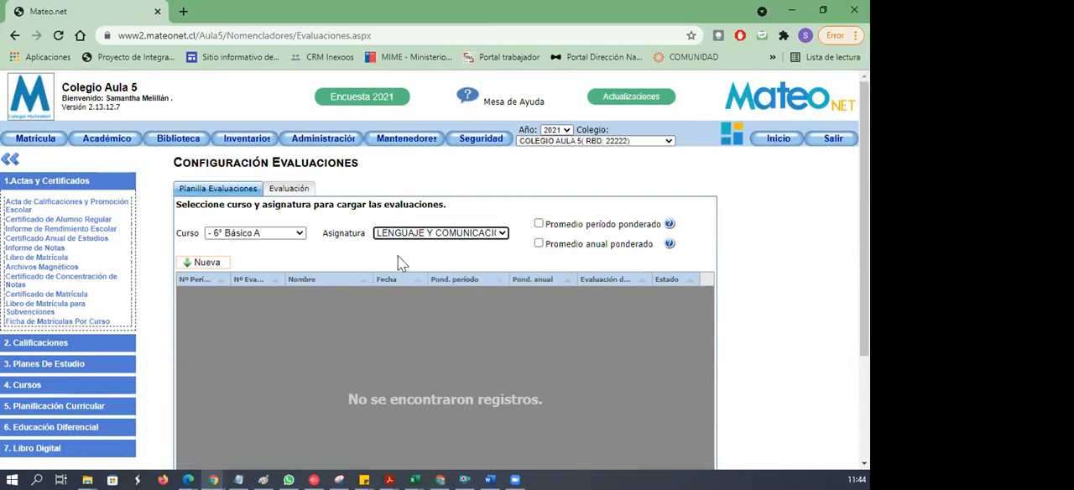
pyautogui.scroll(-1, 396, 255)
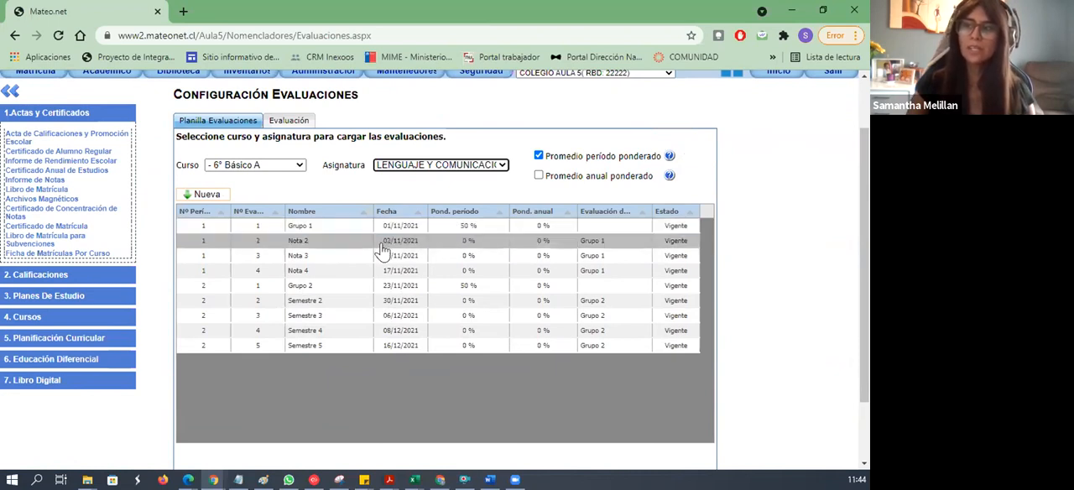
# - Inspect the group configuration and weightings of Grupo 1, then return to the evaluation list and check the weighted period average option
pyautogui.click(329, 230)
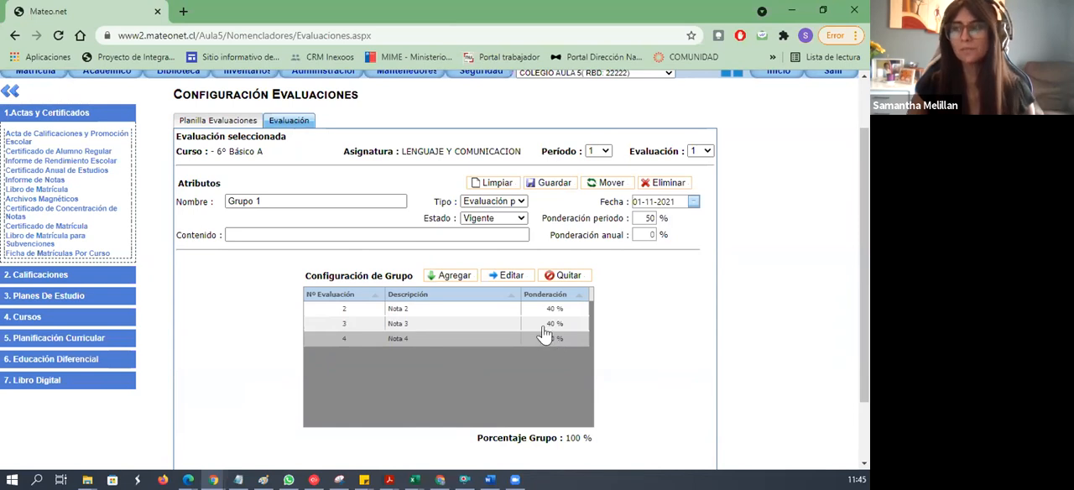
pyautogui.click(248, 120)
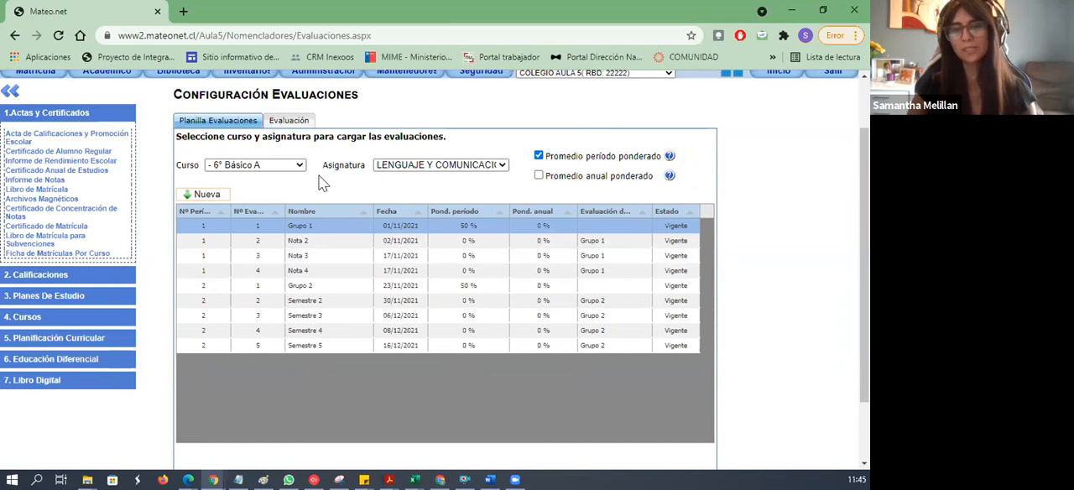
pyautogui.moveTo(545, 157); pyautogui.dragTo(668, 172)
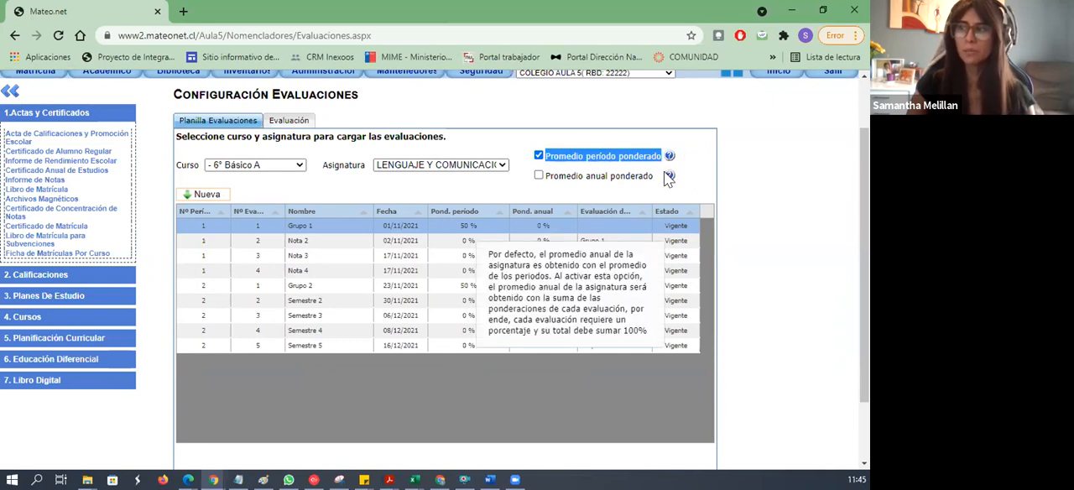
pyautogui.click(526, 163)
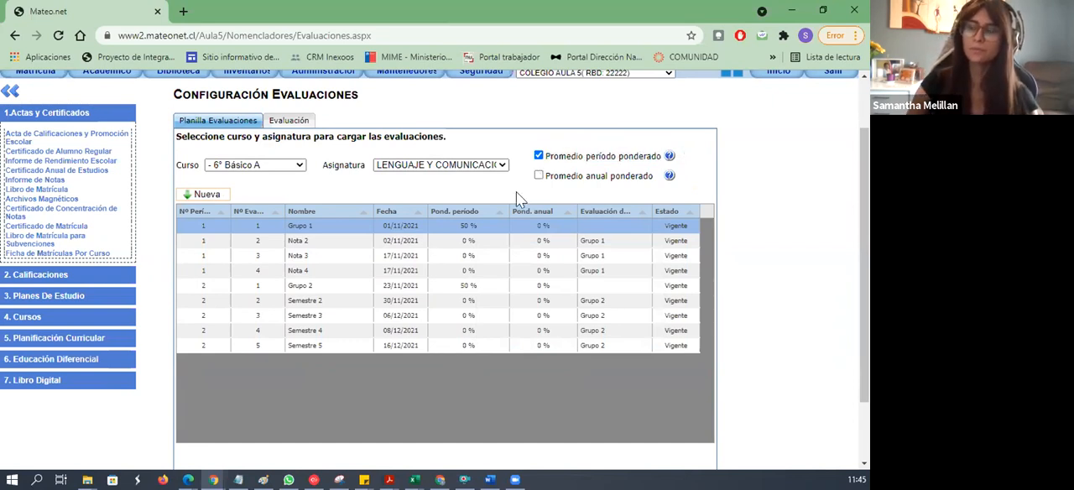
# - Switch the evaluation list to the subject IDIOMA EXTRANJERO(INGLÉS) for the same course
pyautogui.click(396, 166)
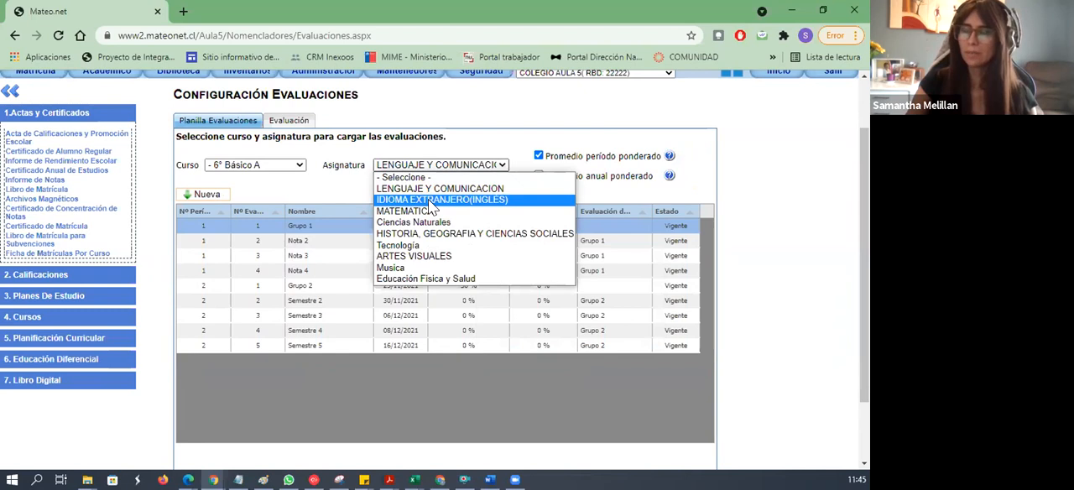
pyautogui.click(429, 201)
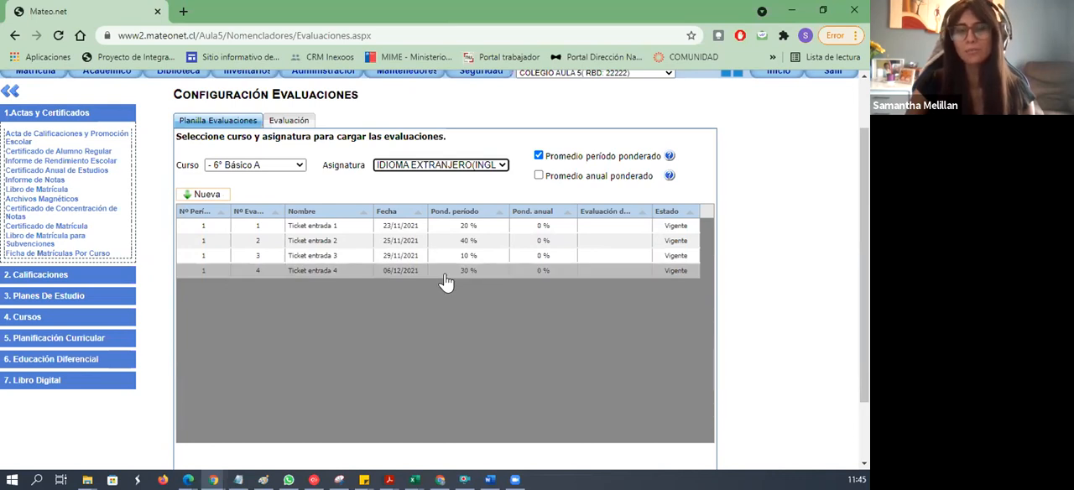
pyautogui.click(442, 166)
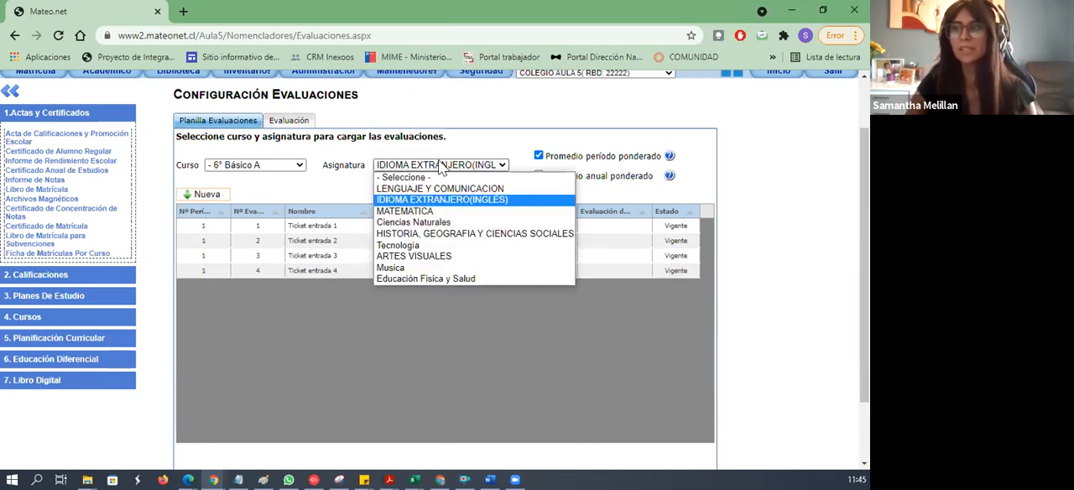
pyautogui.click(363, 179)
pyautogui.moveTo(548, 158); pyautogui.dragTo(663, 165)
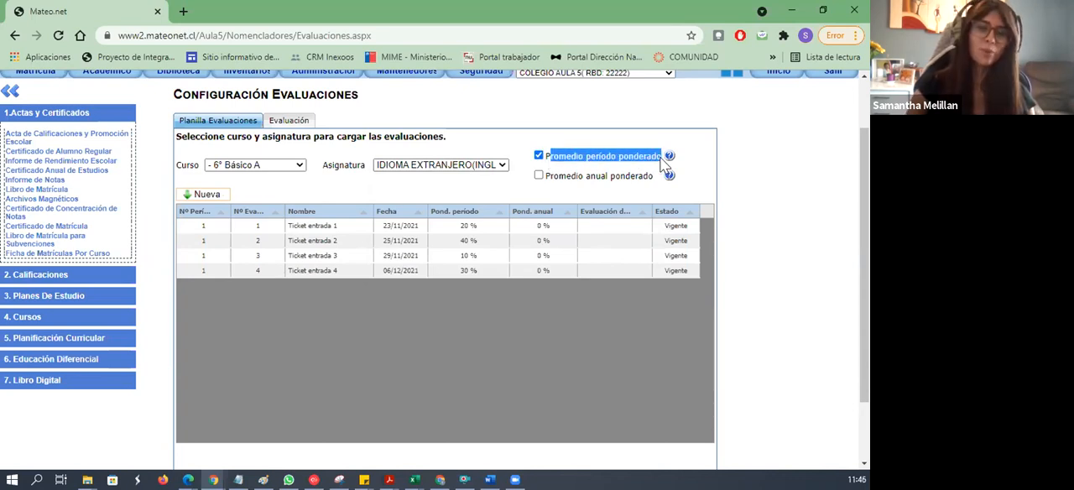
pyautogui.click(502, 166)
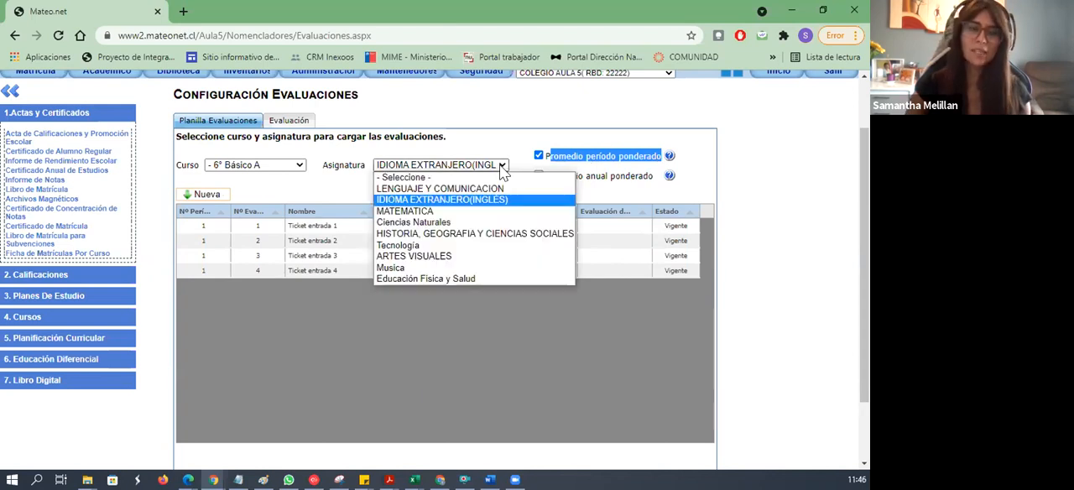
pyautogui.click(310, 199)
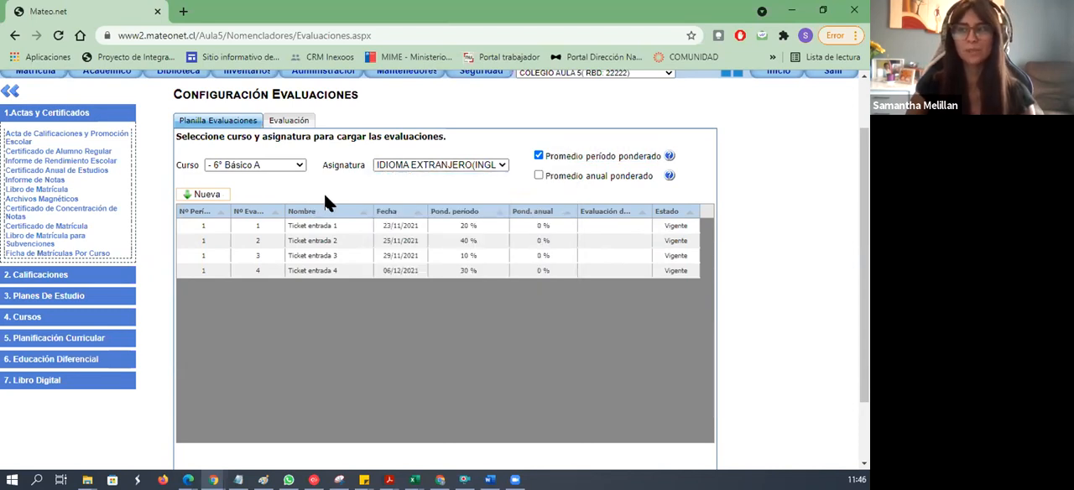
# - Start a new English evaluation assigned to period 2 as evaluation number 1
pyautogui.click(207, 194)
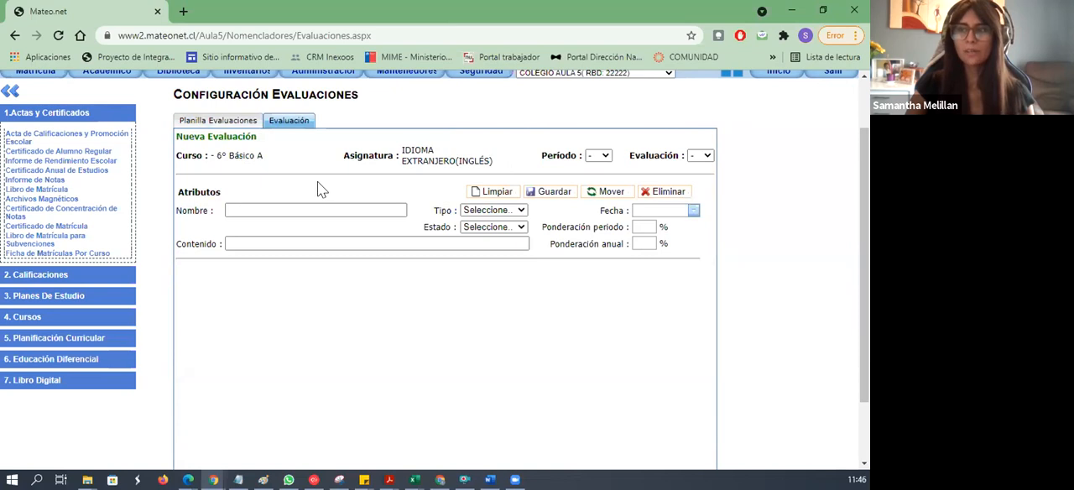
pyautogui.click(596, 158)
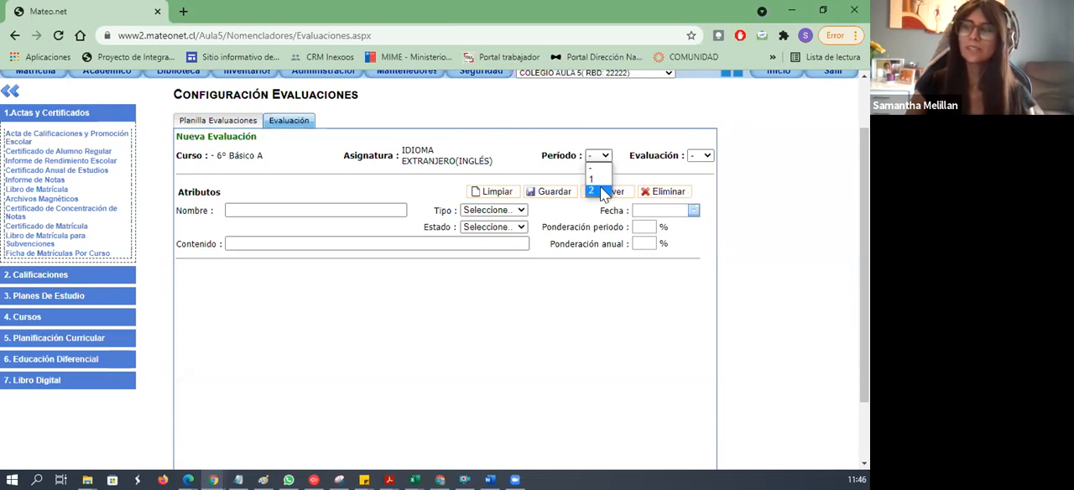
pyautogui.click(603, 193)
pyautogui.click(699, 157)
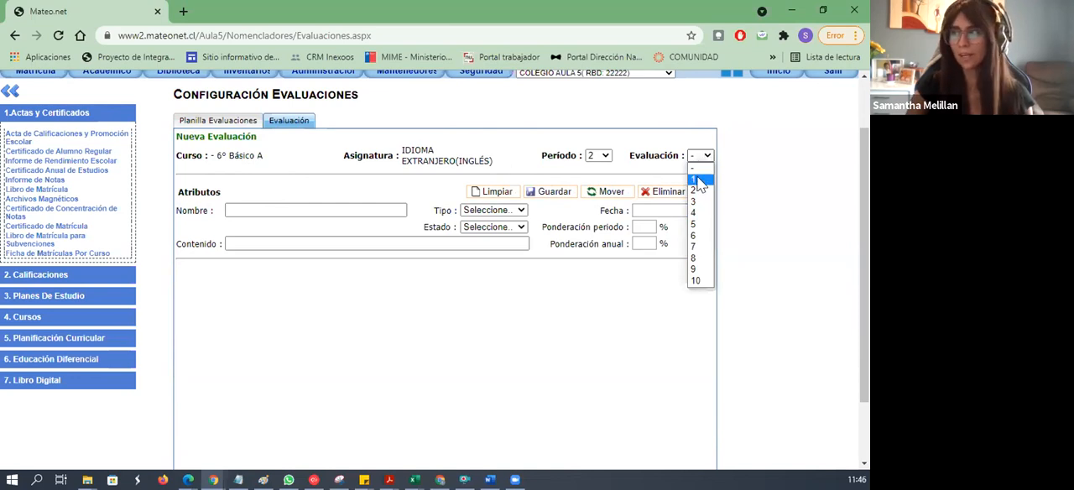
pyautogui.click(700, 181)
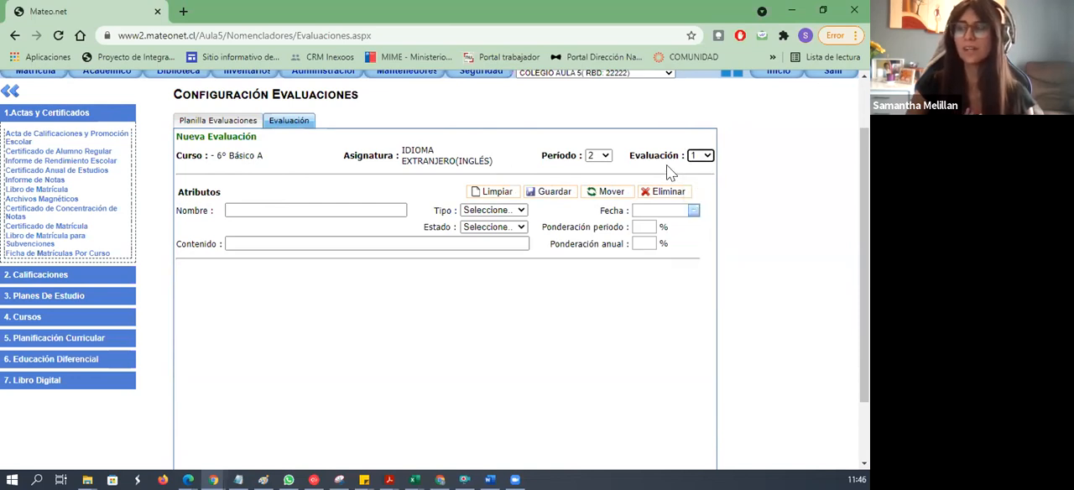
# - Name the new evaluation "Ticket entrada 6" and set its type to Evaluación parcial
pyautogui.click(329, 209)
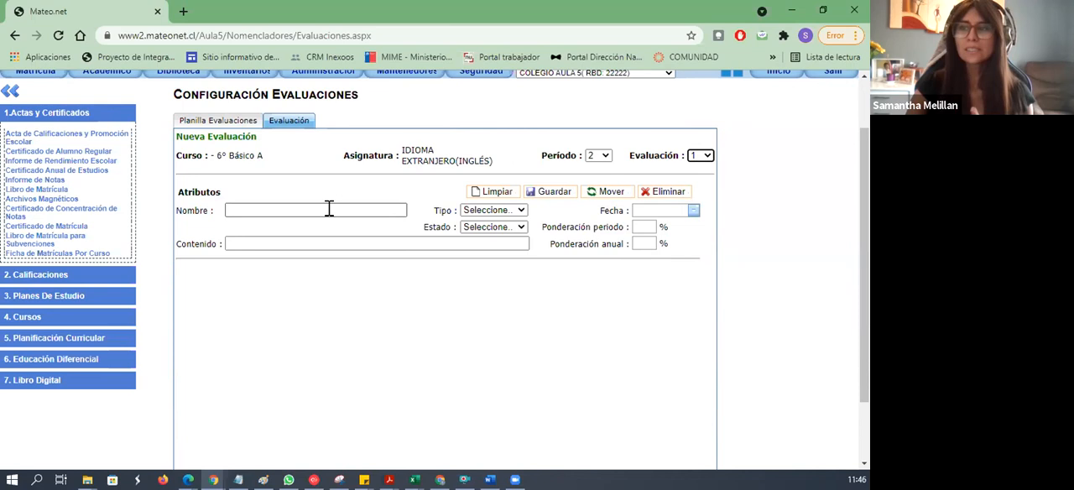
pyautogui.click(329, 235)
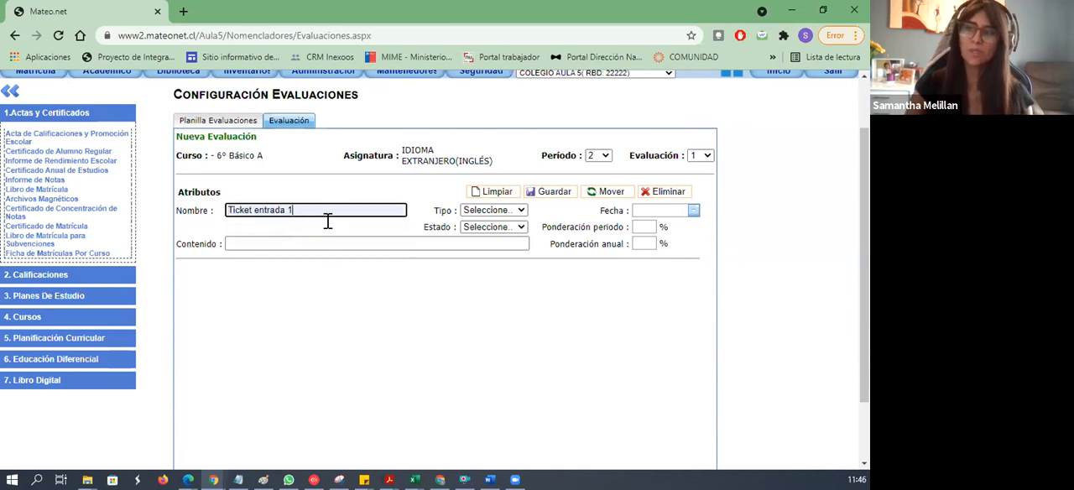
pyautogui.press('BackSpace')
pyautogui.write('6')
pyautogui.click(469, 215)
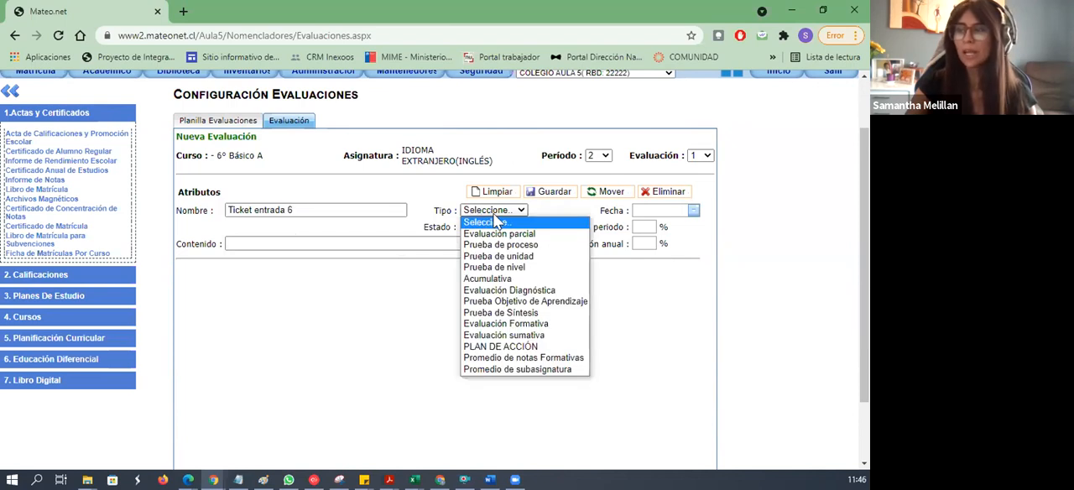
pyautogui.click(515, 234)
# - Set the evaluation's date to 24-11-2021 and its status to Vigente
pyautogui.click(693, 210)
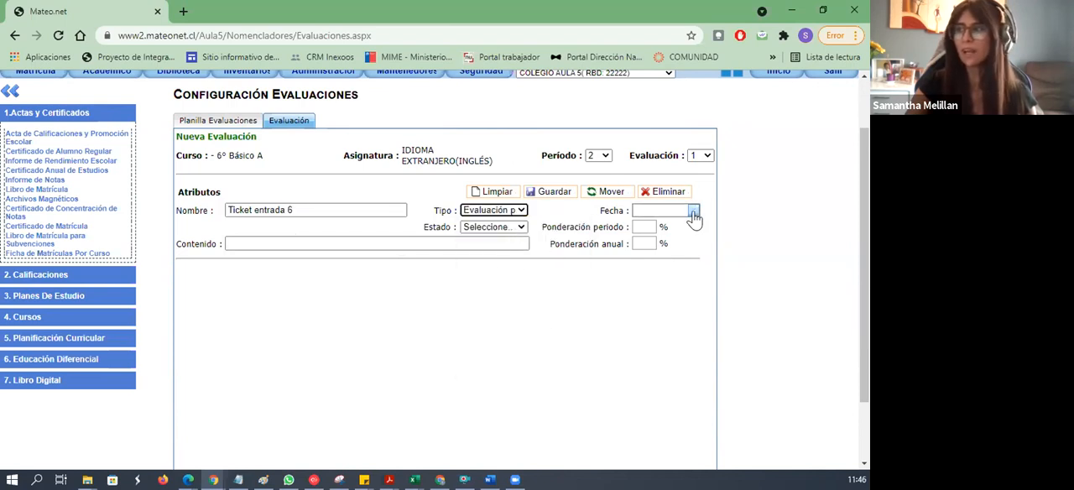
pyautogui.click(707, 304)
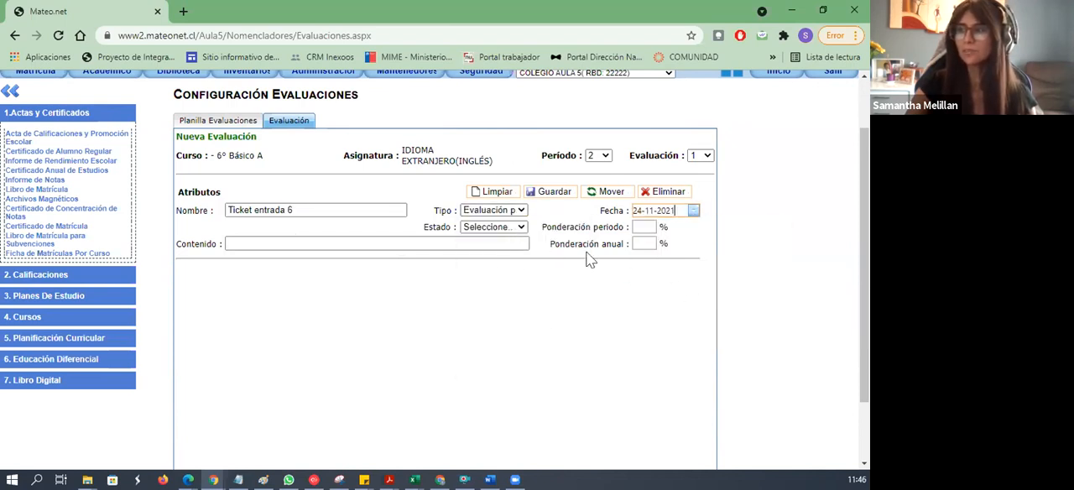
pyautogui.click(526, 227)
pyautogui.click(518, 251)
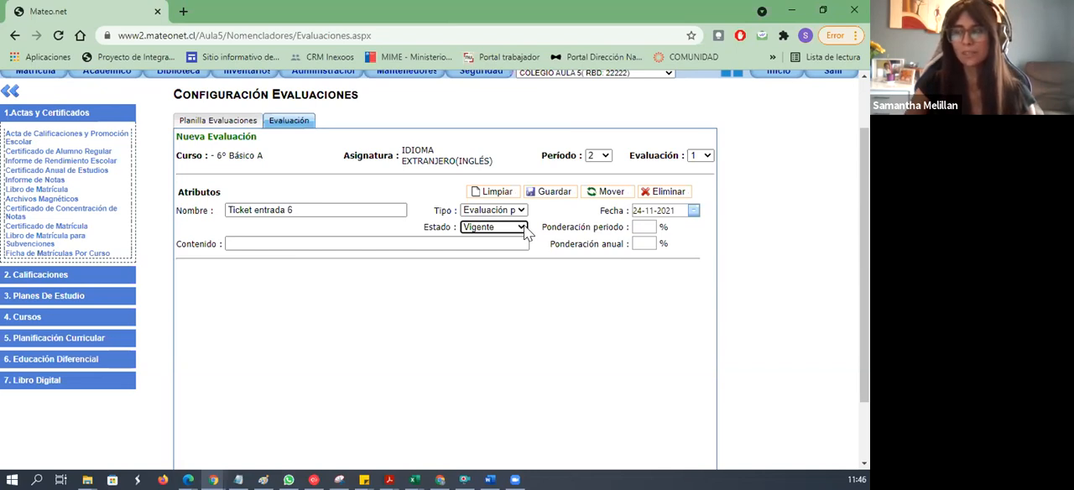
# - Set the evaluation's period weighting to 20 % and save the evaluation
pyautogui.click(637, 228)
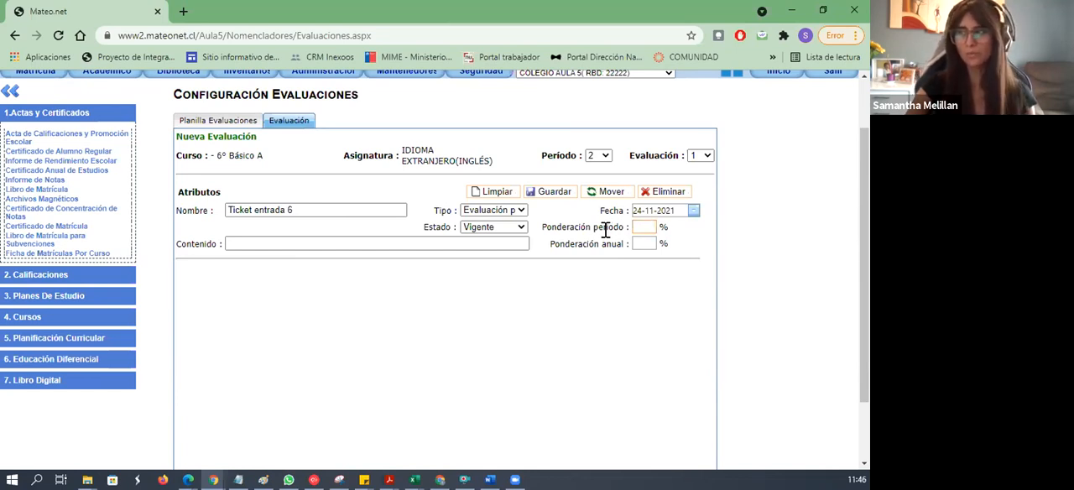
pyautogui.moveTo(551, 243); pyautogui.dragTo(648, 249)
pyautogui.click(648, 248)
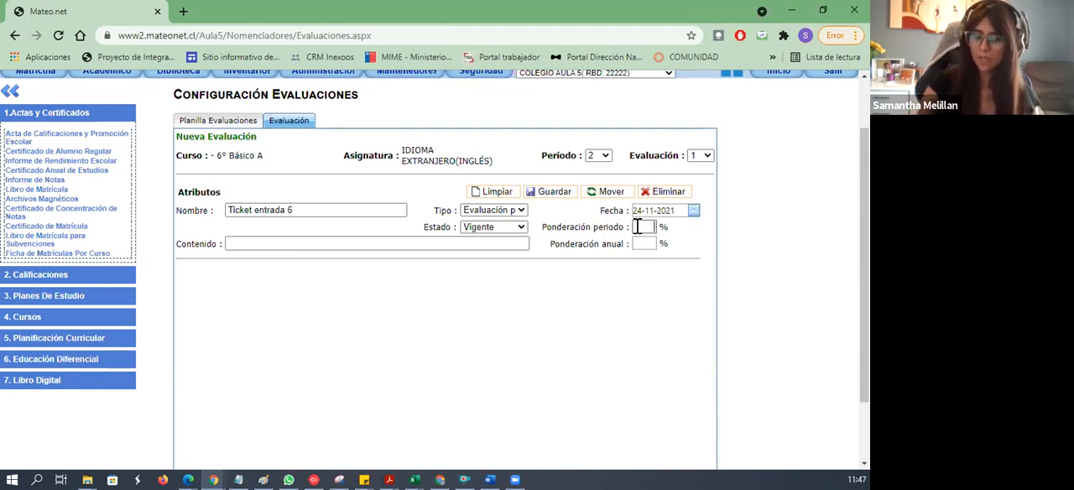
pyautogui.write('20')
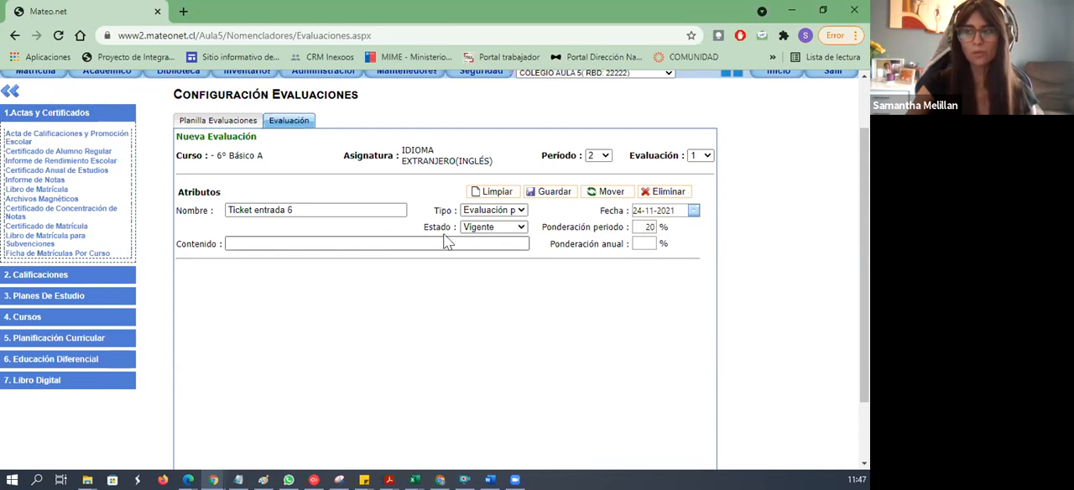
pyautogui.click(549, 191)
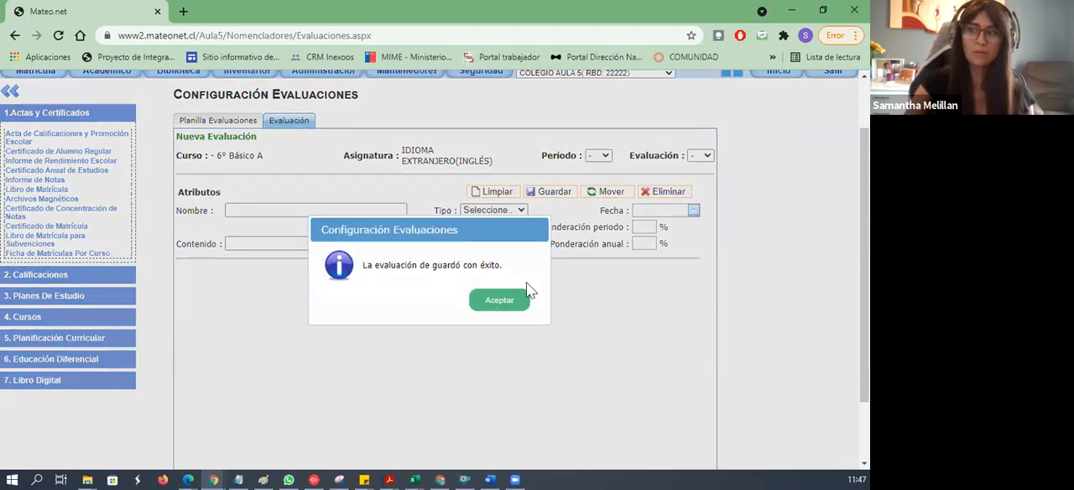
pyautogui.click(515, 302)
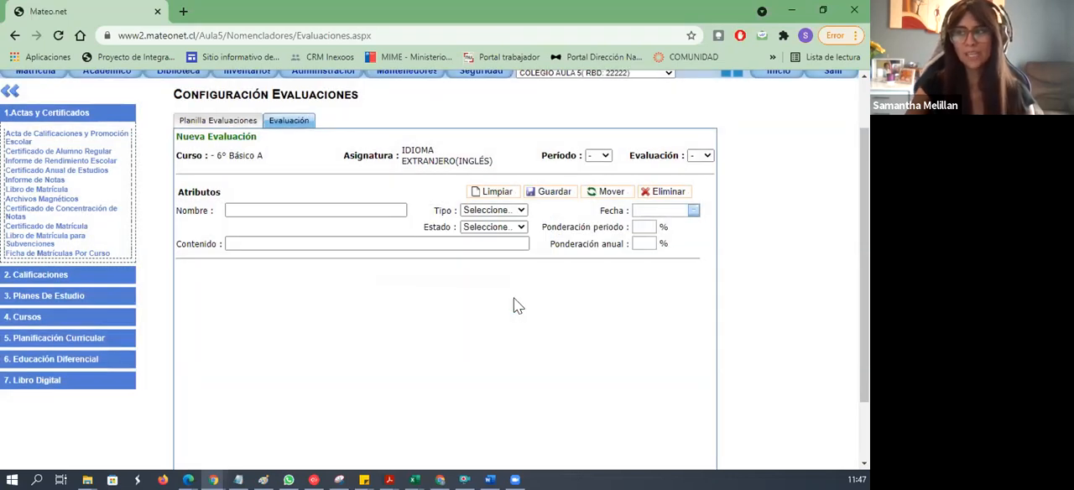
# - Review the 6° Básico A evaluation lists for LENGUAJE Y COMUNICACIÓN and IDIOMA EXTRANJERO(INGLÉS), including the English period-average weighting alert
pyautogui.click(209, 117)
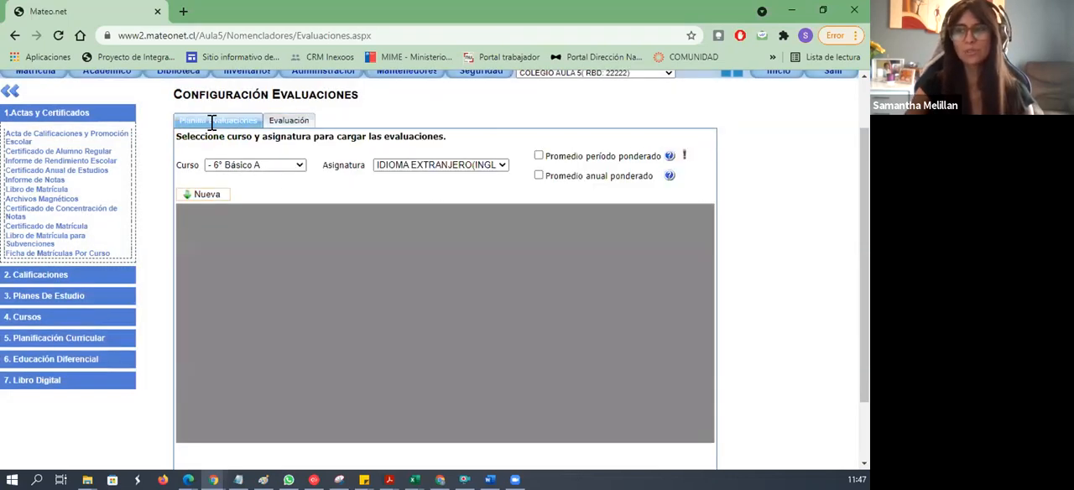
pyautogui.click(388, 167)
pyautogui.click(398, 189)
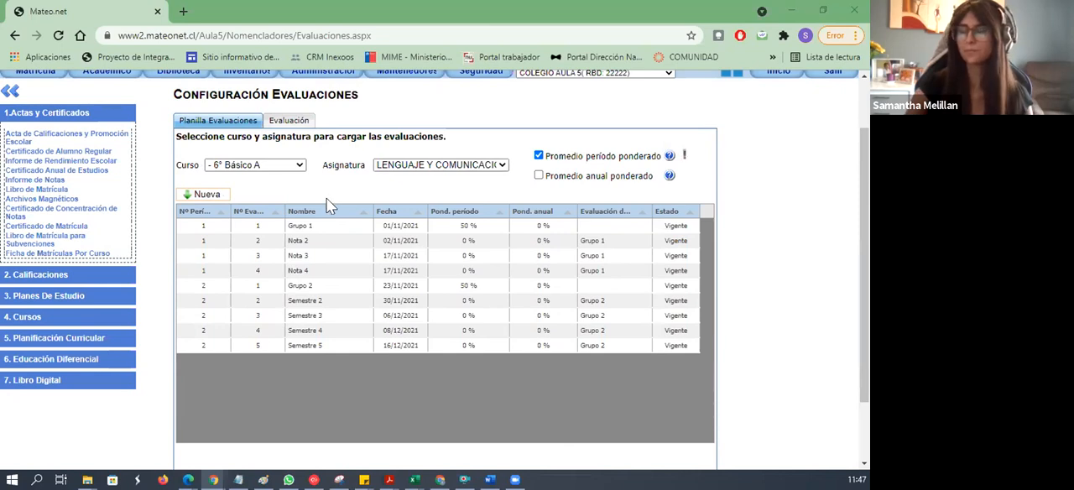
pyautogui.click(431, 165)
pyautogui.click(438, 196)
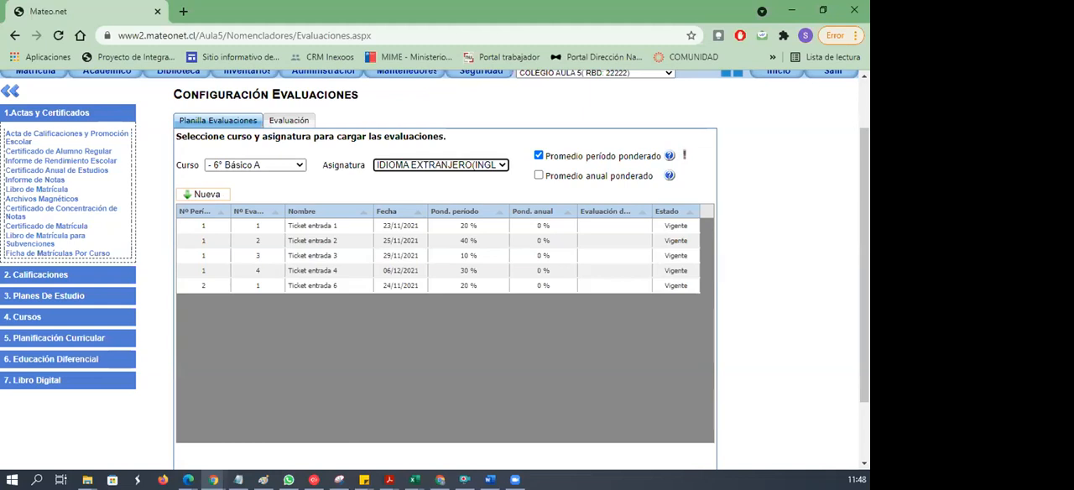
pyautogui.click(685, 156)
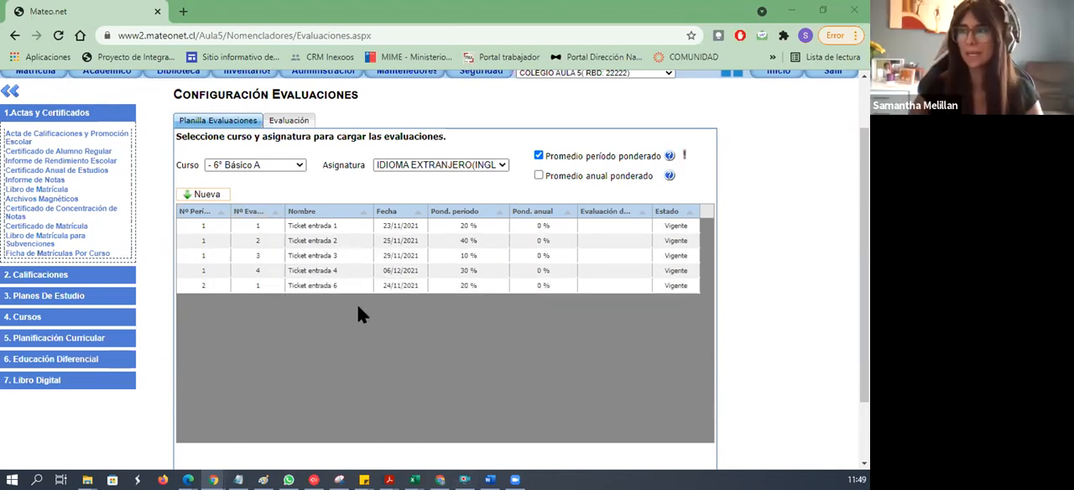
# - Open the period 1 evaluation Ticket entrada 1 and choose Ticket entrada 2 as a new member of its group
pyautogui.doubleClick(295, 227)
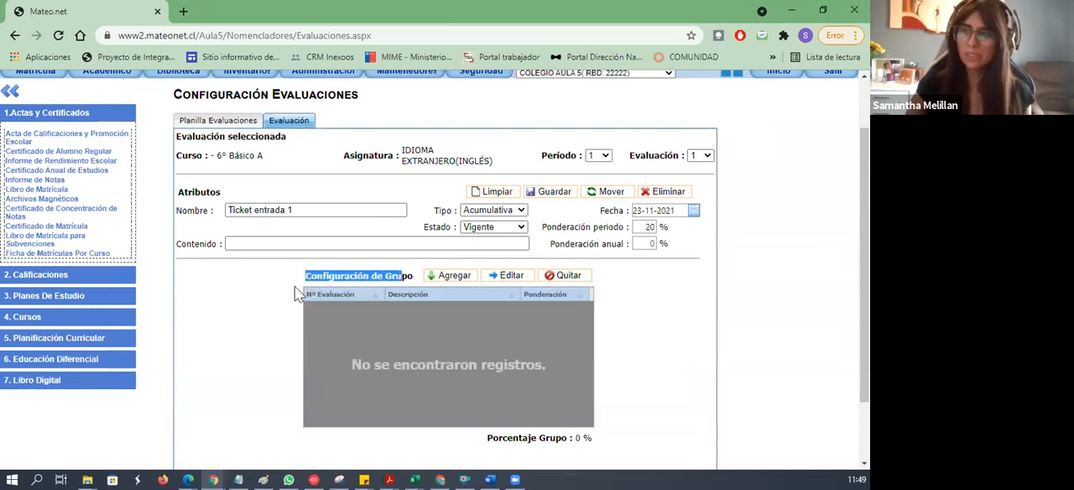
pyautogui.click(428, 277)
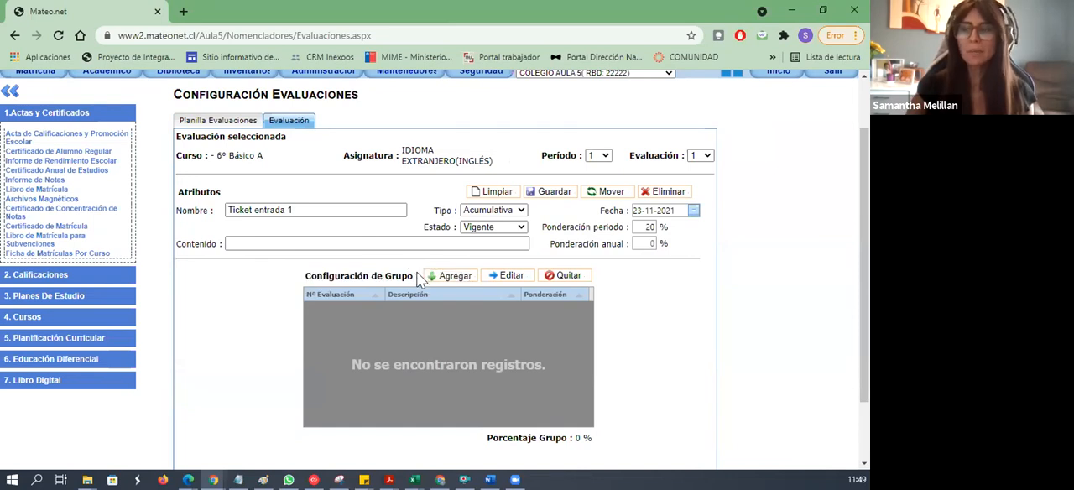
pyautogui.click(417, 262)
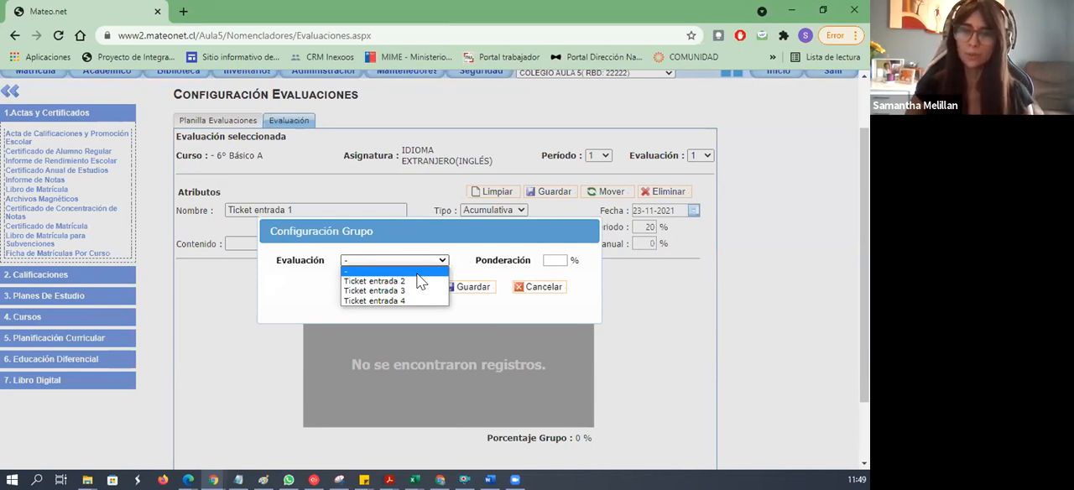
pyautogui.click(419, 281)
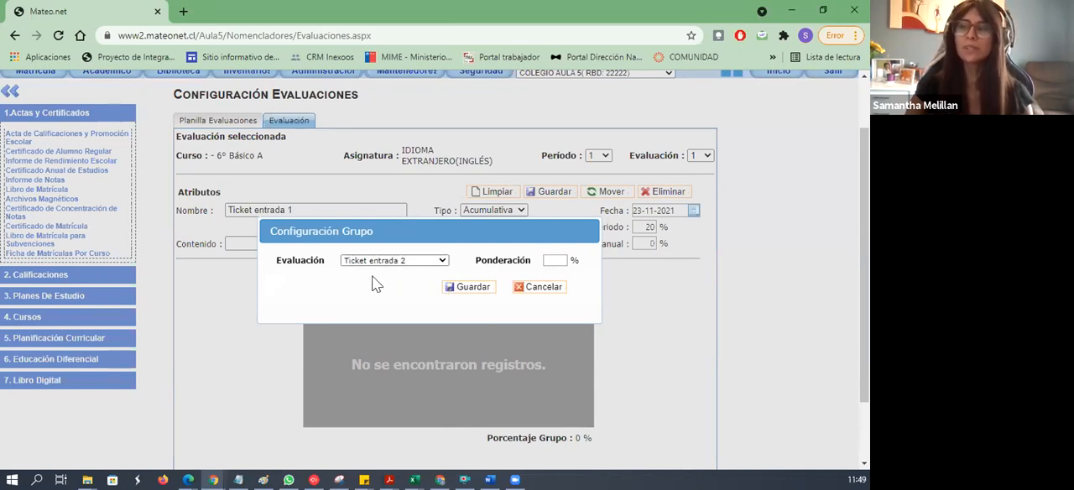
# - Set Ticket entrada 2's weighting in the group to 30 %, save it and accept the group-based grade calculation
pyautogui.click(558, 262)
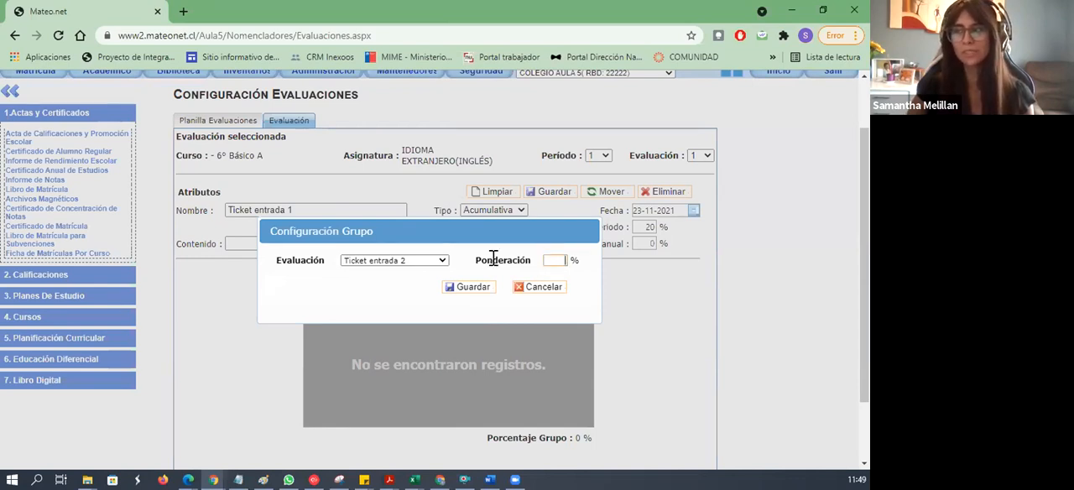
pyautogui.moveTo(471, 260); pyautogui.dragTo(532, 265)
pyautogui.click(549, 260)
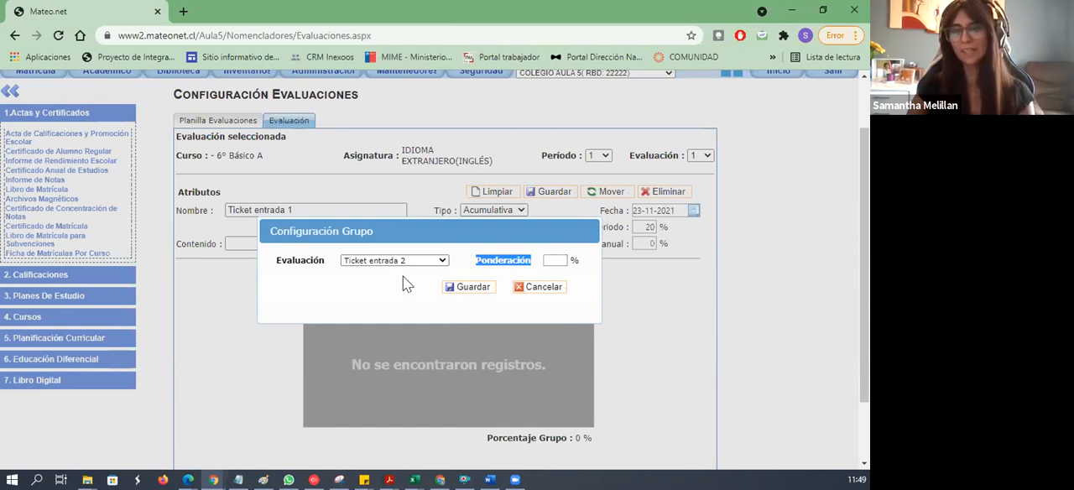
pyautogui.click(550, 260)
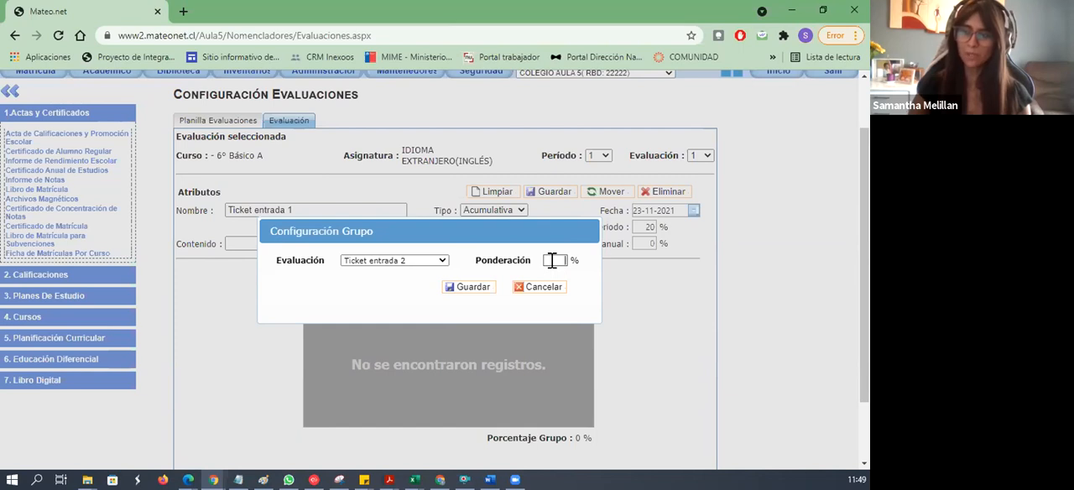
pyautogui.write('30')
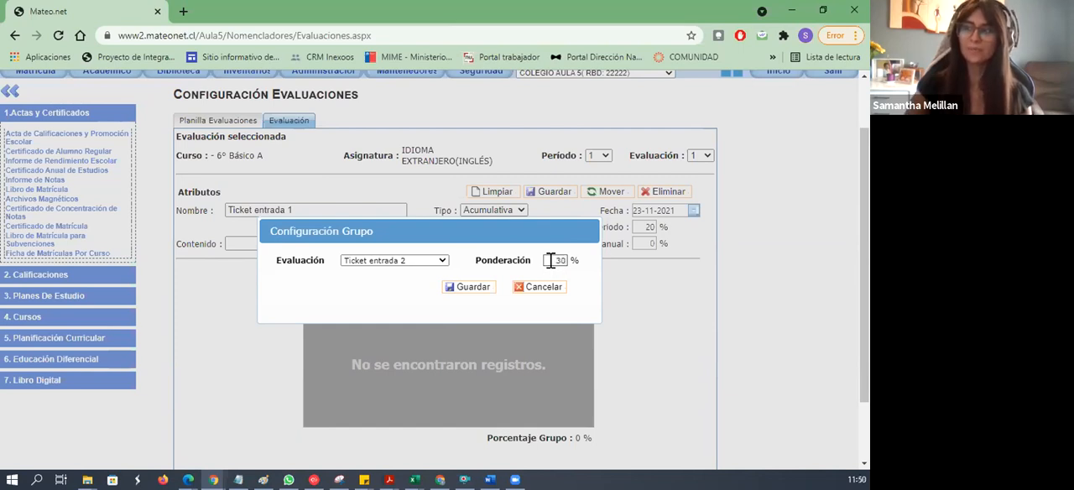
pyautogui.click(452, 287)
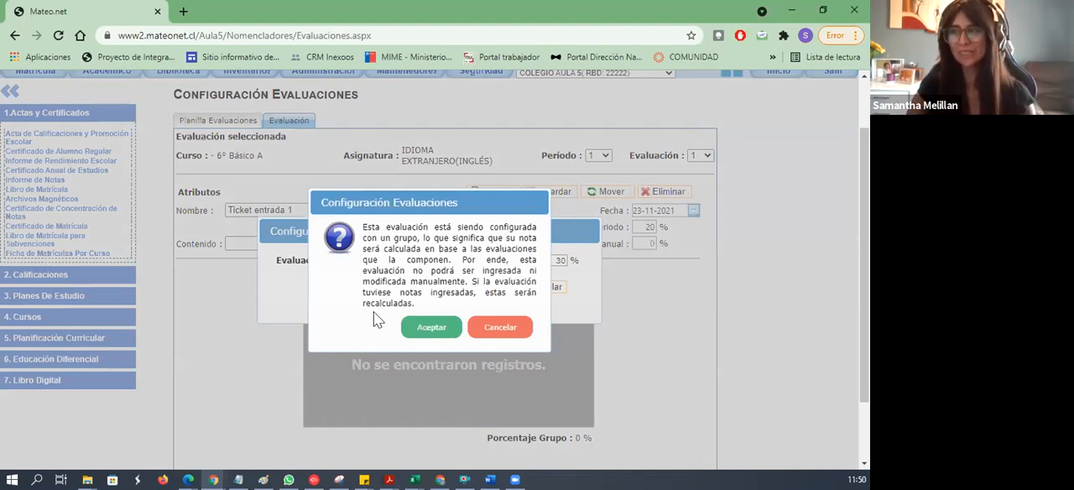
pyautogui.click(429, 328)
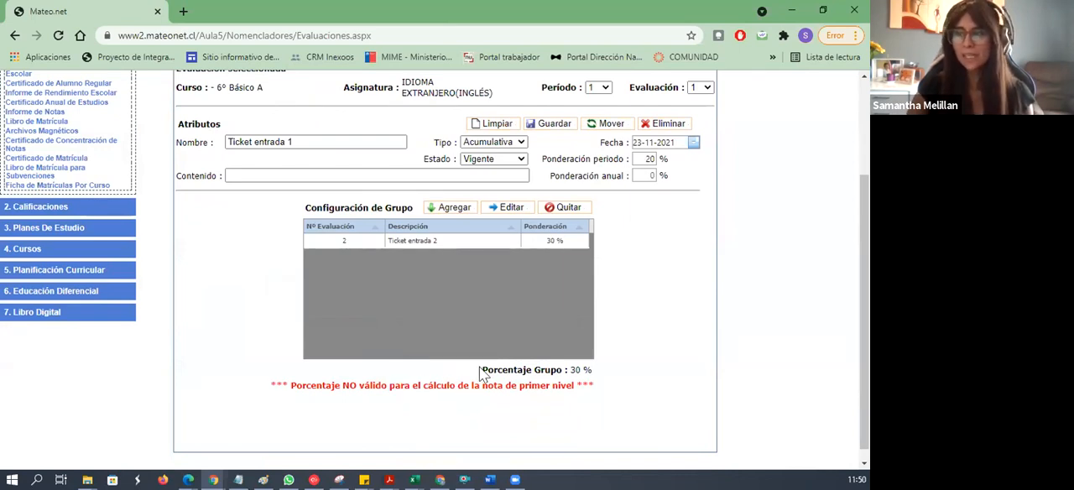
pyautogui.moveTo(480, 371); pyautogui.dragTo(594, 382)
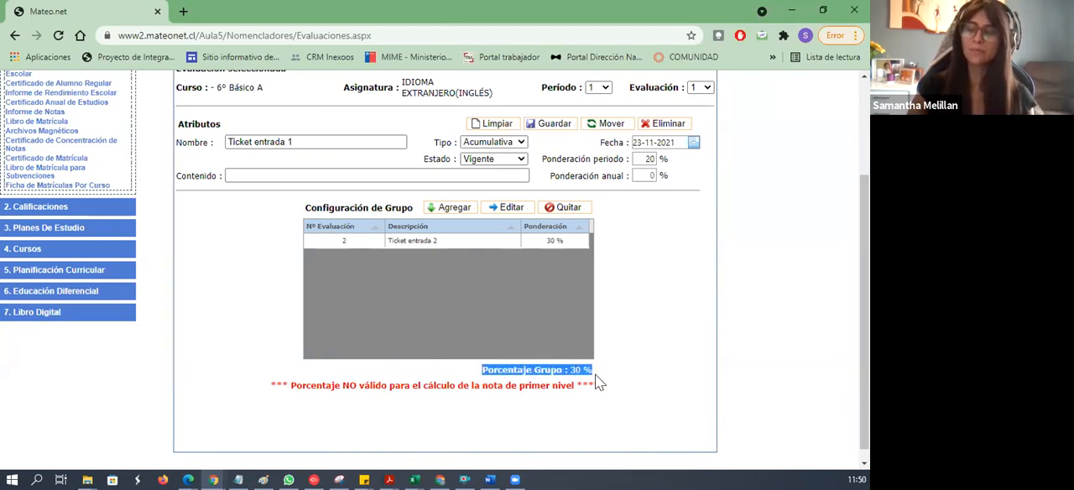
pyautogui.click(598, 382)
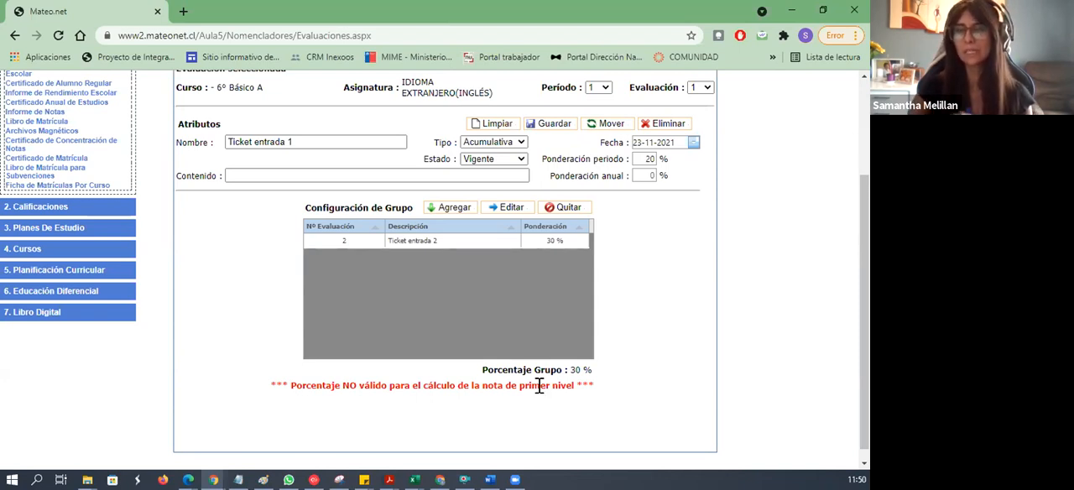
# - Add Ticket entrada 3 to Ticket entrada 1's group with a weighting of 60 % and save it
pyautogui.click(449, 208)
pyautogui.click(442, 261)
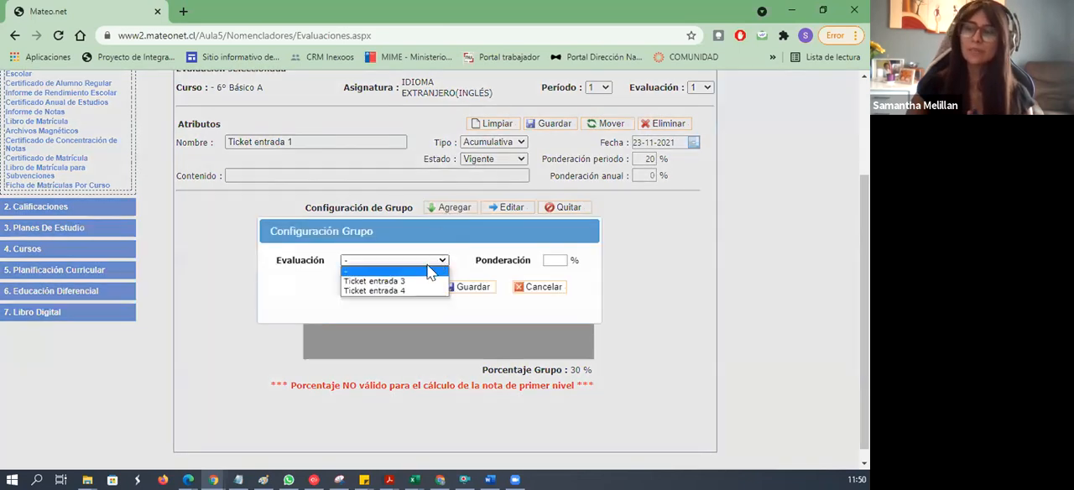
pyautogui.click(426, 282)
pyautogui.click(558, 262)
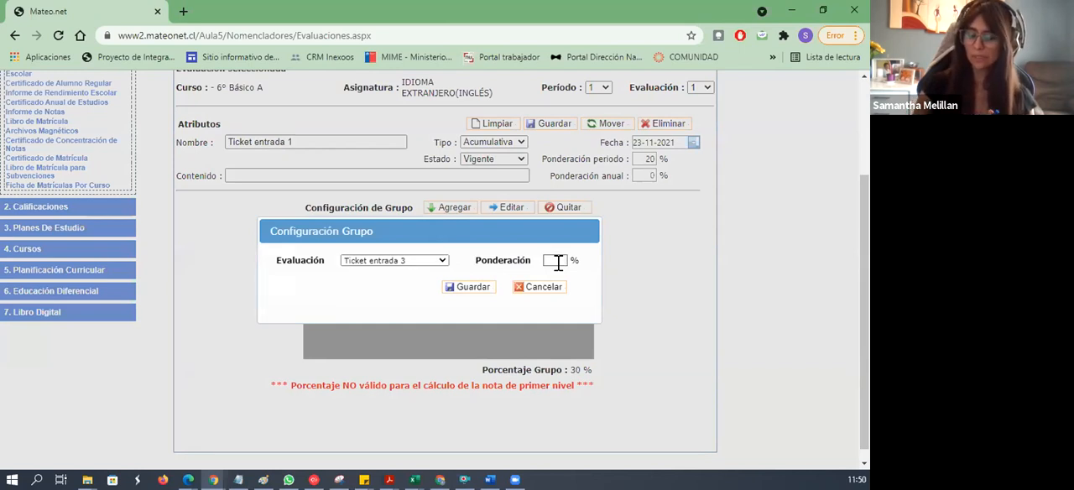
pyautogui.write('60')
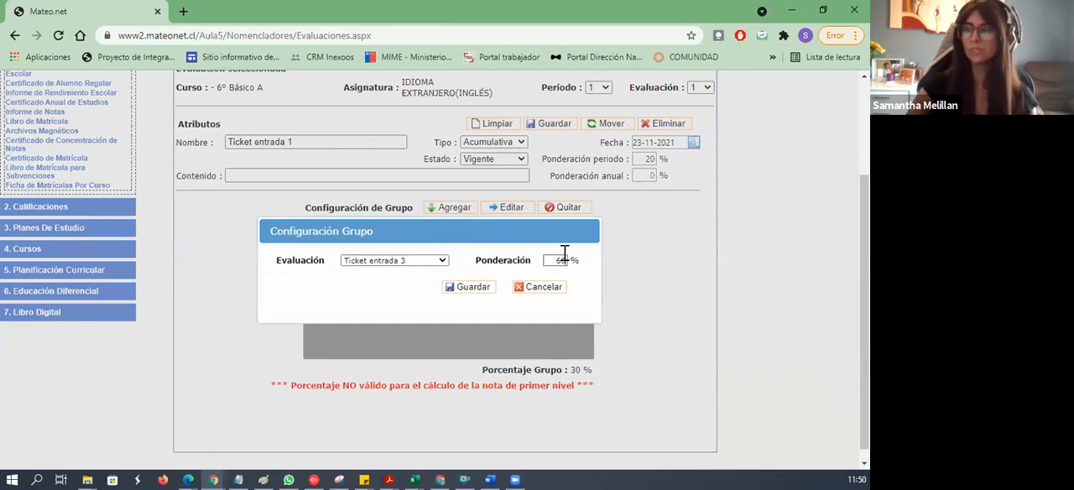
pyautogui.click(464, 287)
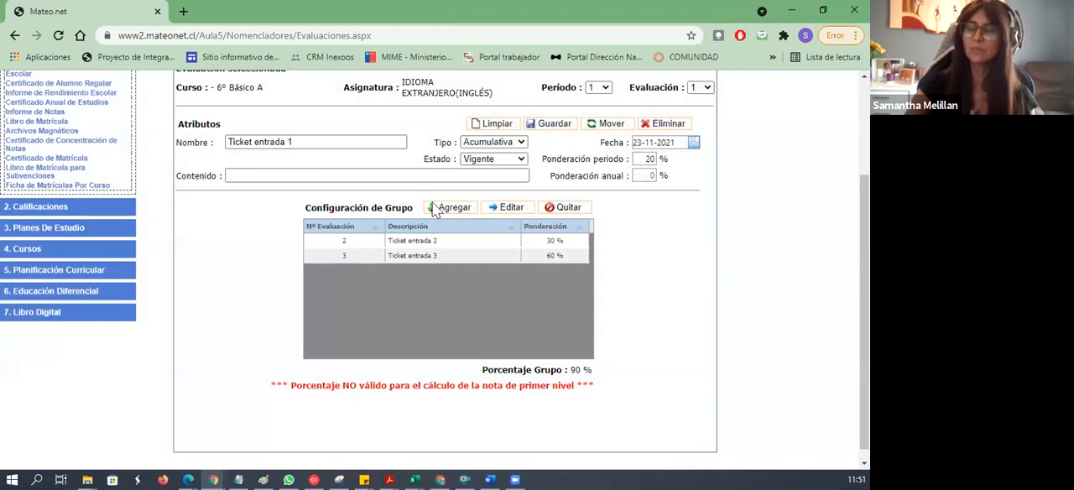
# - Add Ticket entrada 4 to Ticket entrada 1's group with a weighting of 10 % and save it
pyautogui.click(434, 210)
pyautogui.click(442, 260)
pyautogui.click(428, 280)
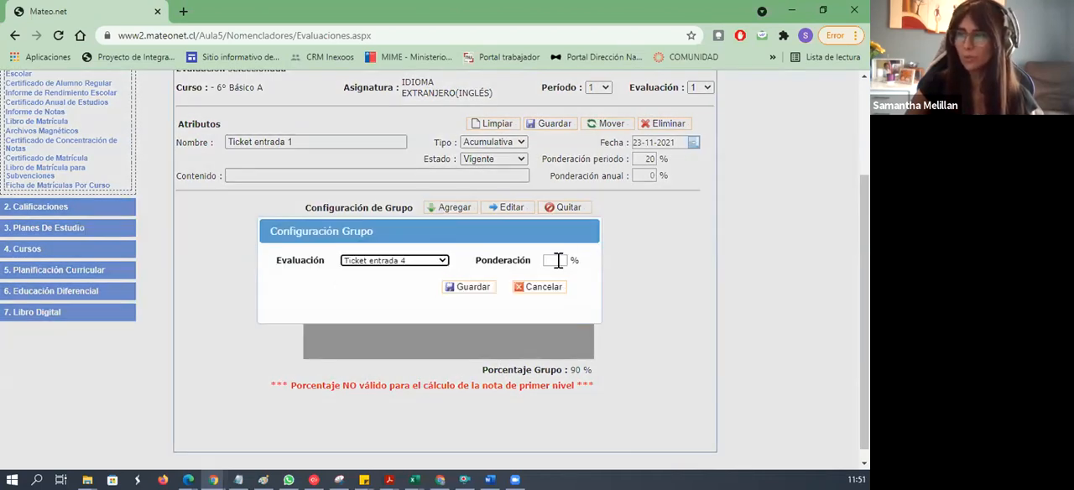
pyautogui.click(565, 260)
pyautogui.write('10')
pyautogui.click(467, 289)
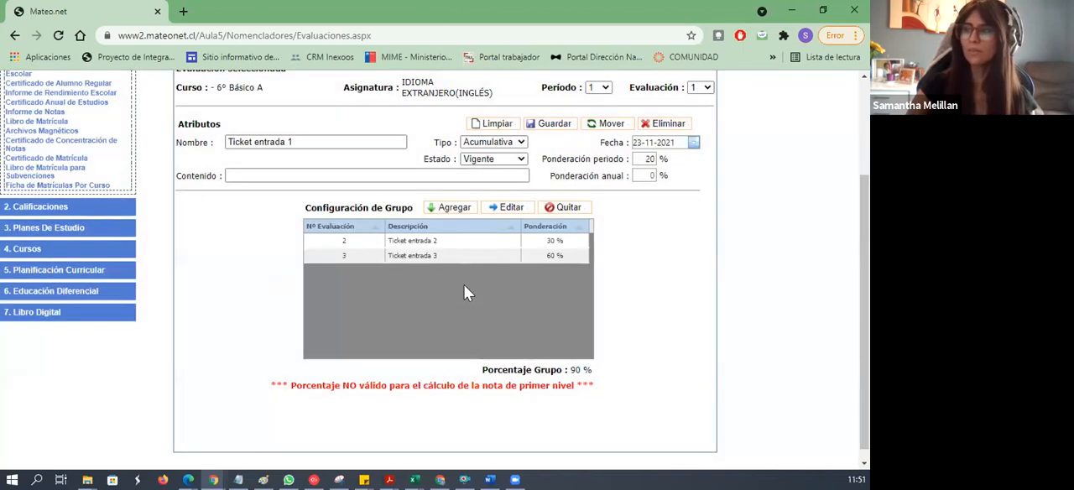
# - Save the Ticket entrada 1 evaluation and return to the list of English evaluations
pyautogui.click(547, 126)
pyautogui.click(499, 309)
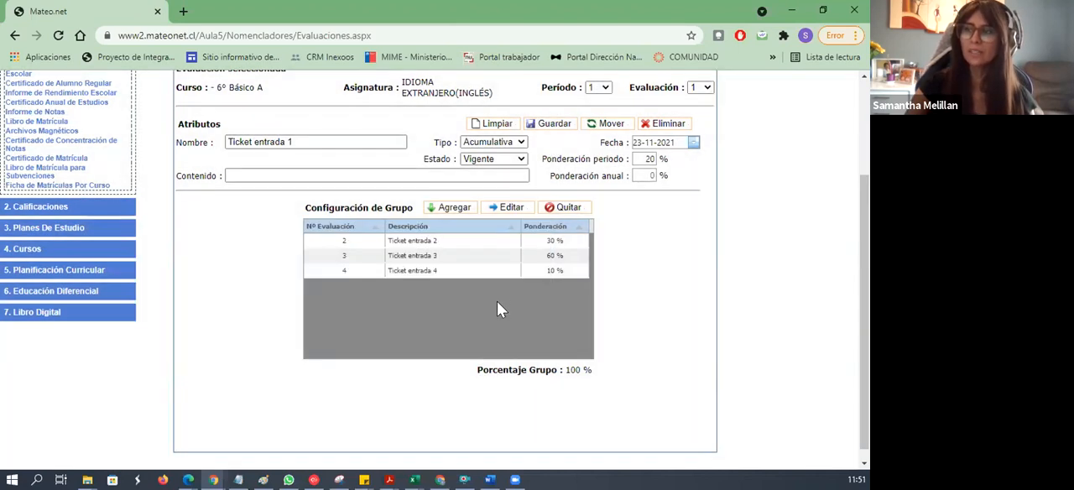
pyautogui.scroll(1, 442, 253)
pyautogui.click(239, 126)
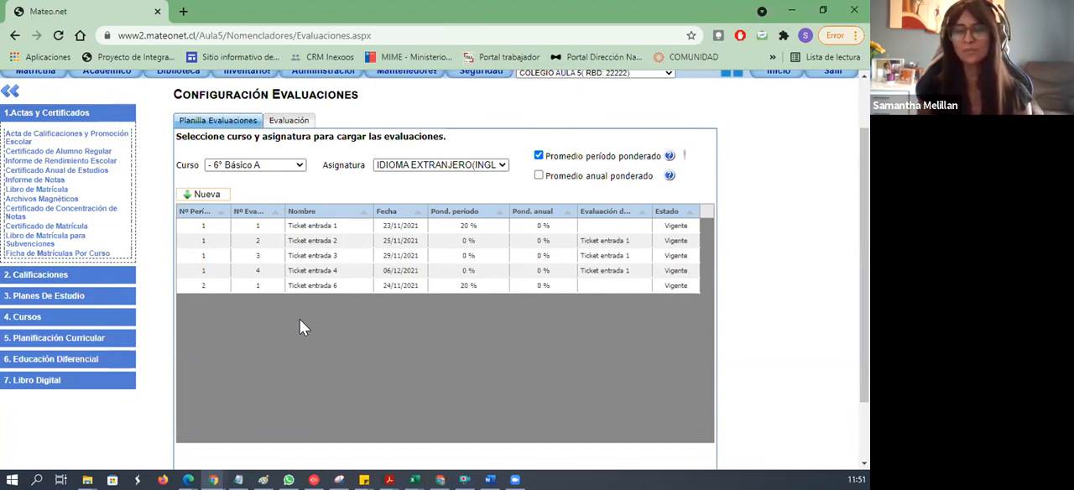
pyautogui.click(198, 194)
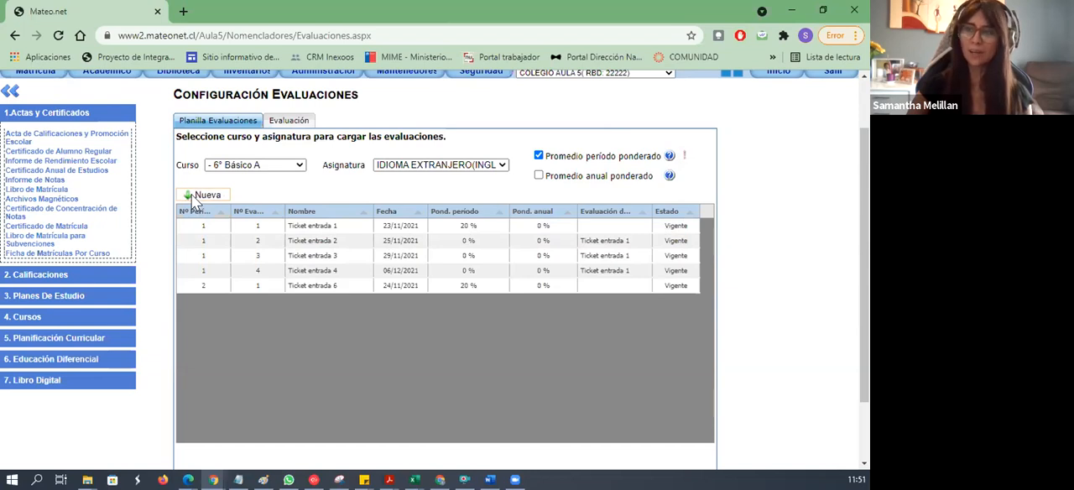
pyautogui.click(308, 208)
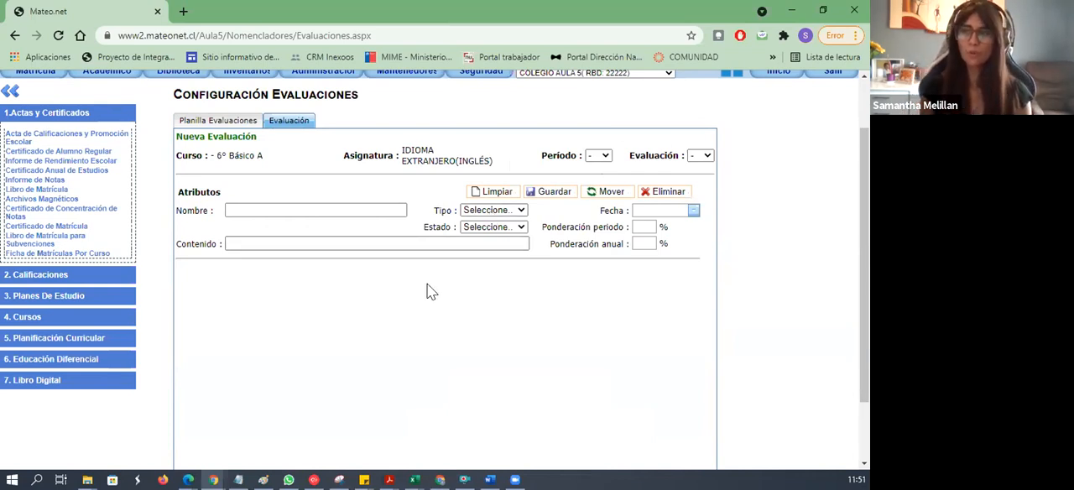
pyautogui.click(180, 120)
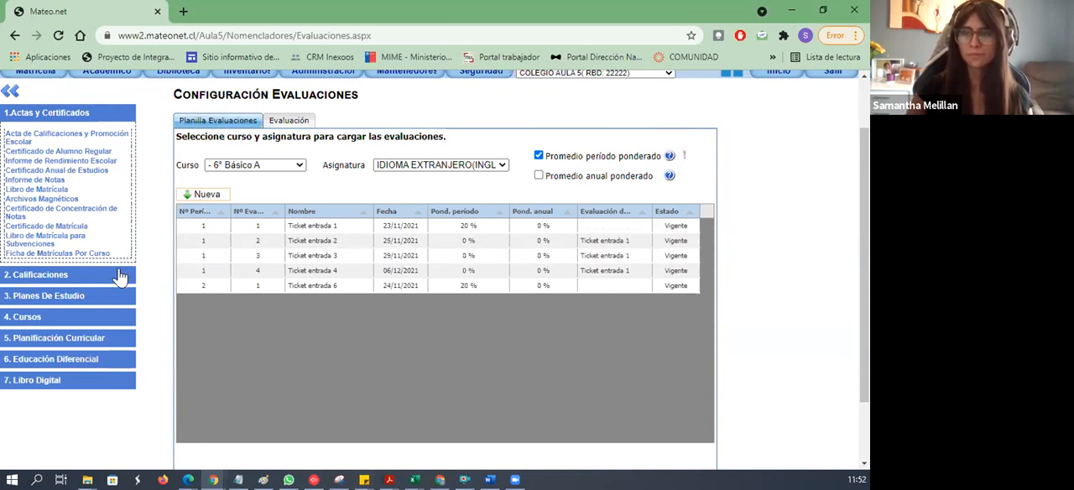
# - Show the available options of the Calificaciones section
pyautogui.click(50, 275)
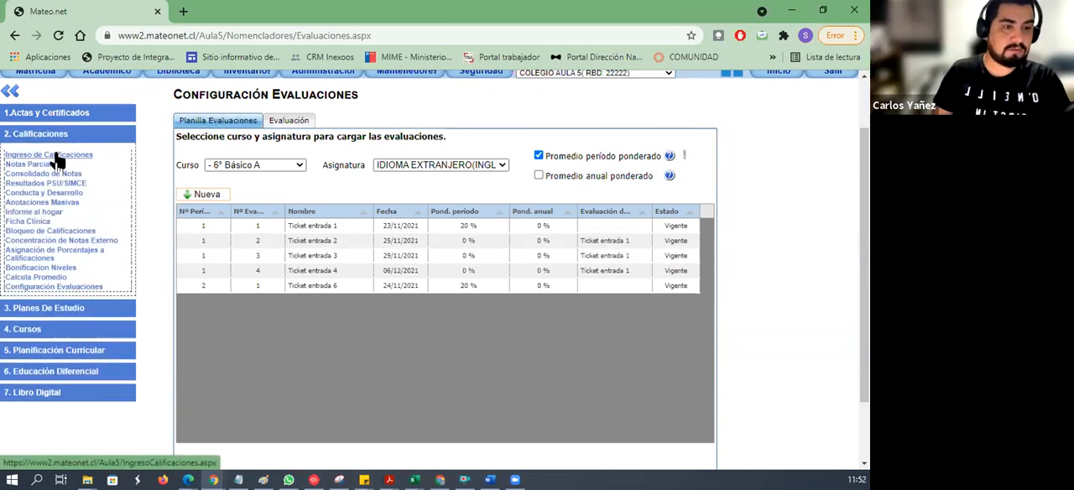